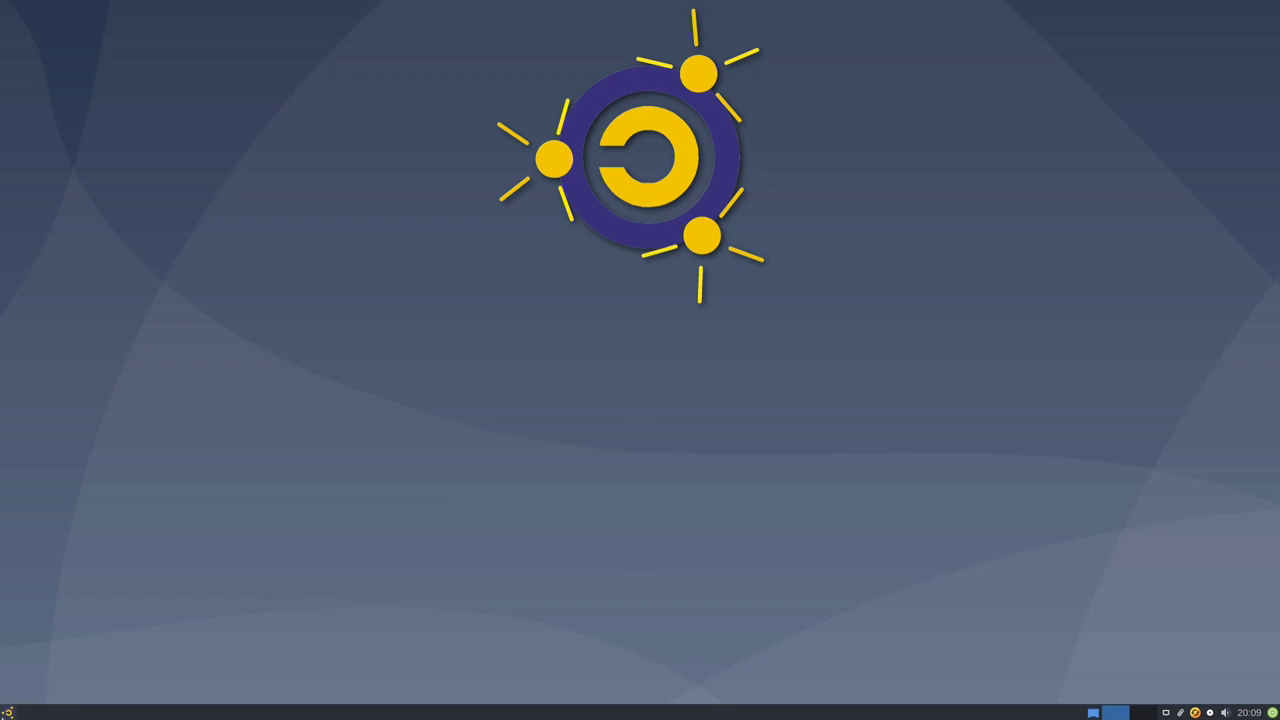
Launch Jami, move its welcome window to the middle of the desktop, and close it
click(7, 712)
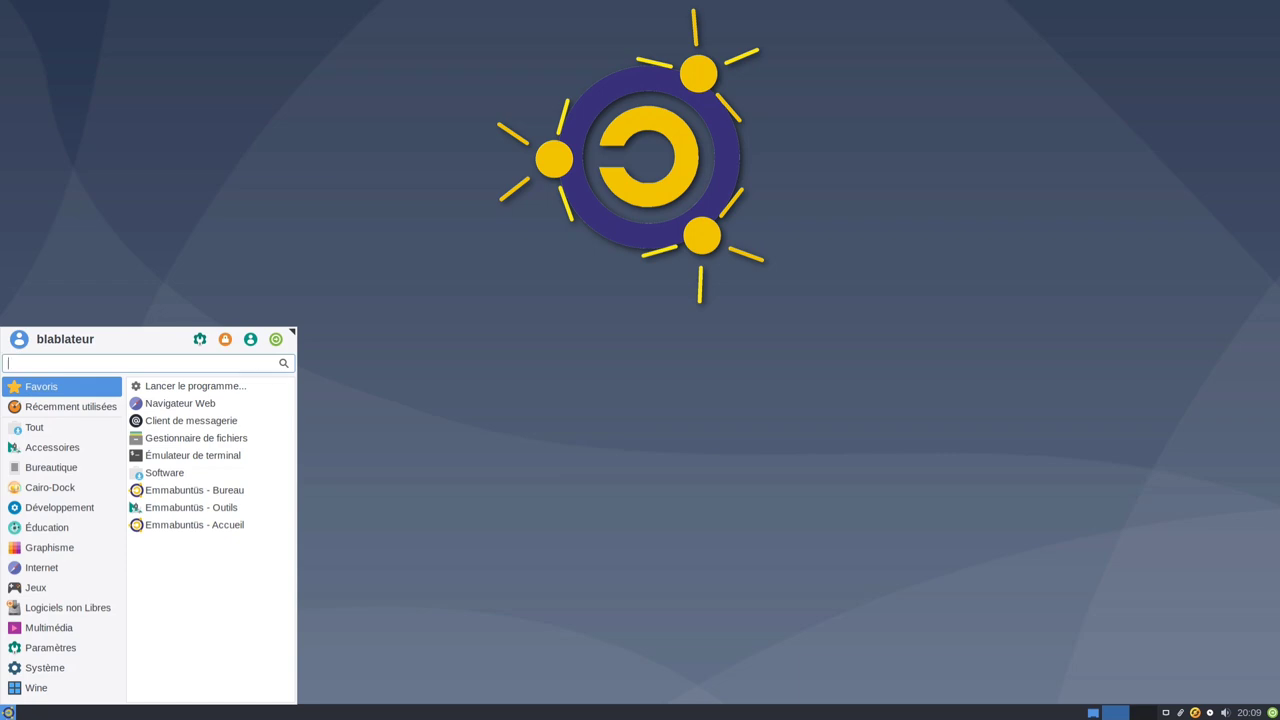
text(jami)
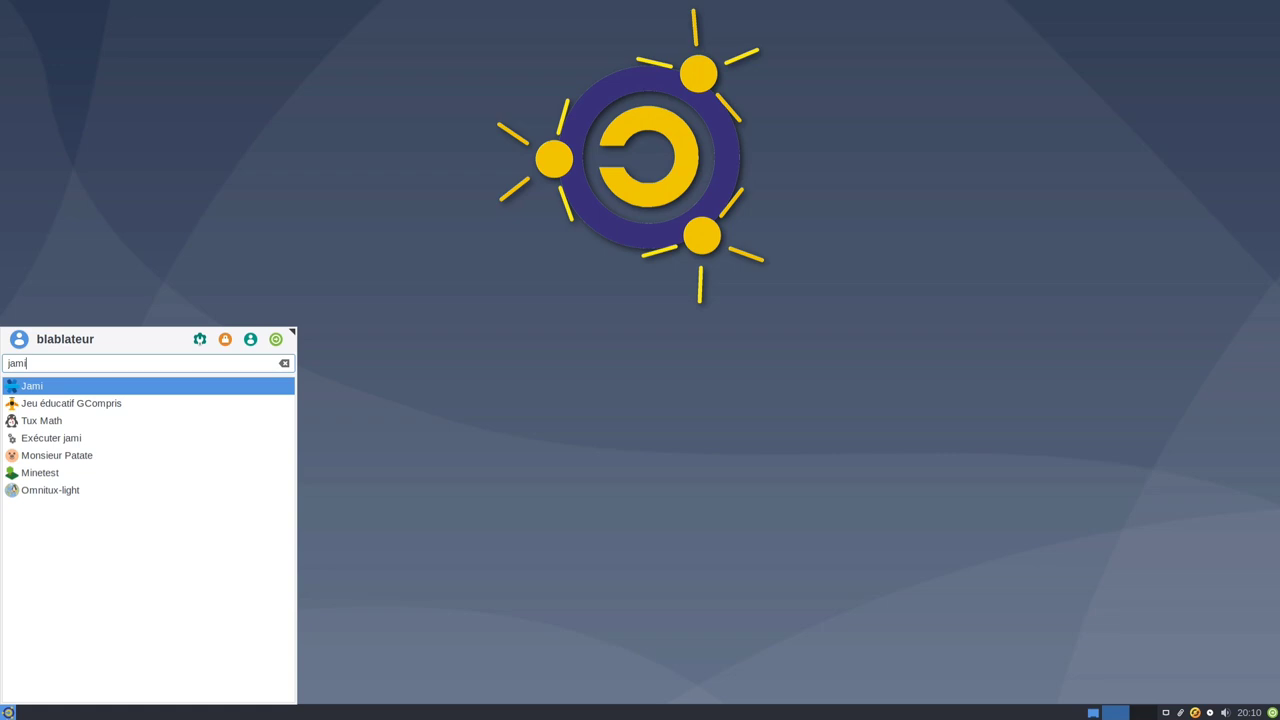
key(Return)
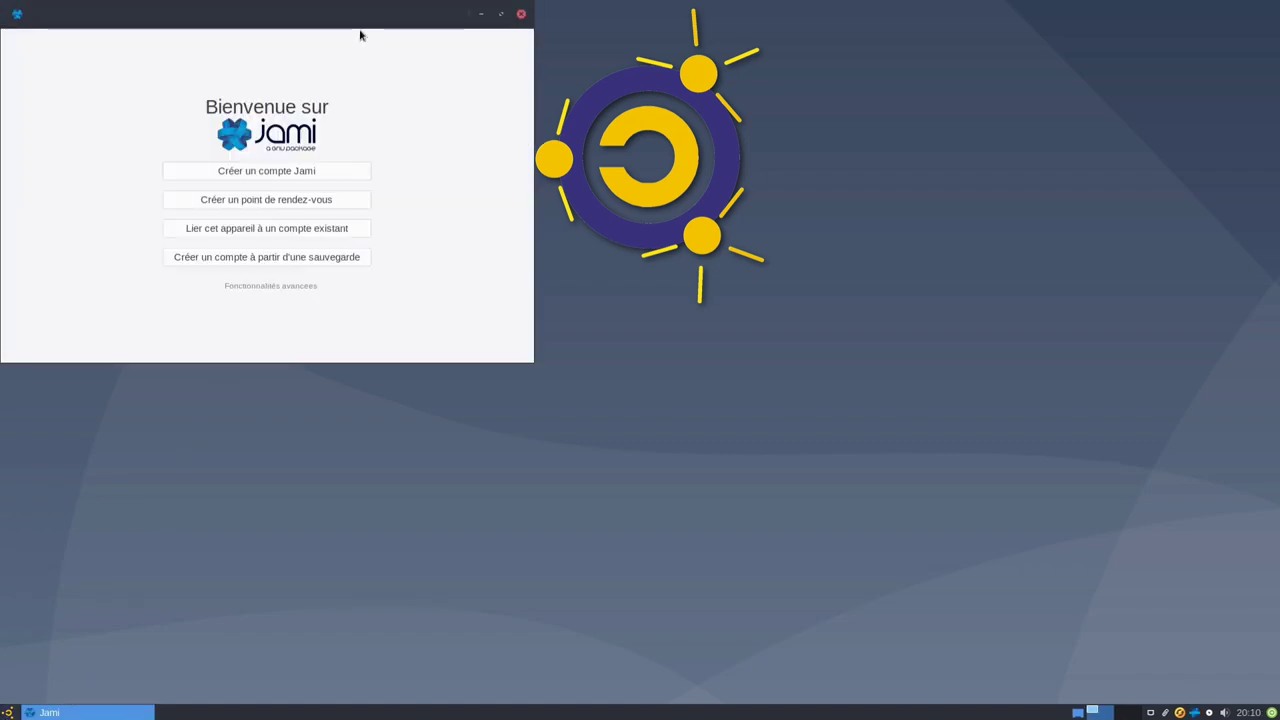
drag(355, 16, 709, 153)
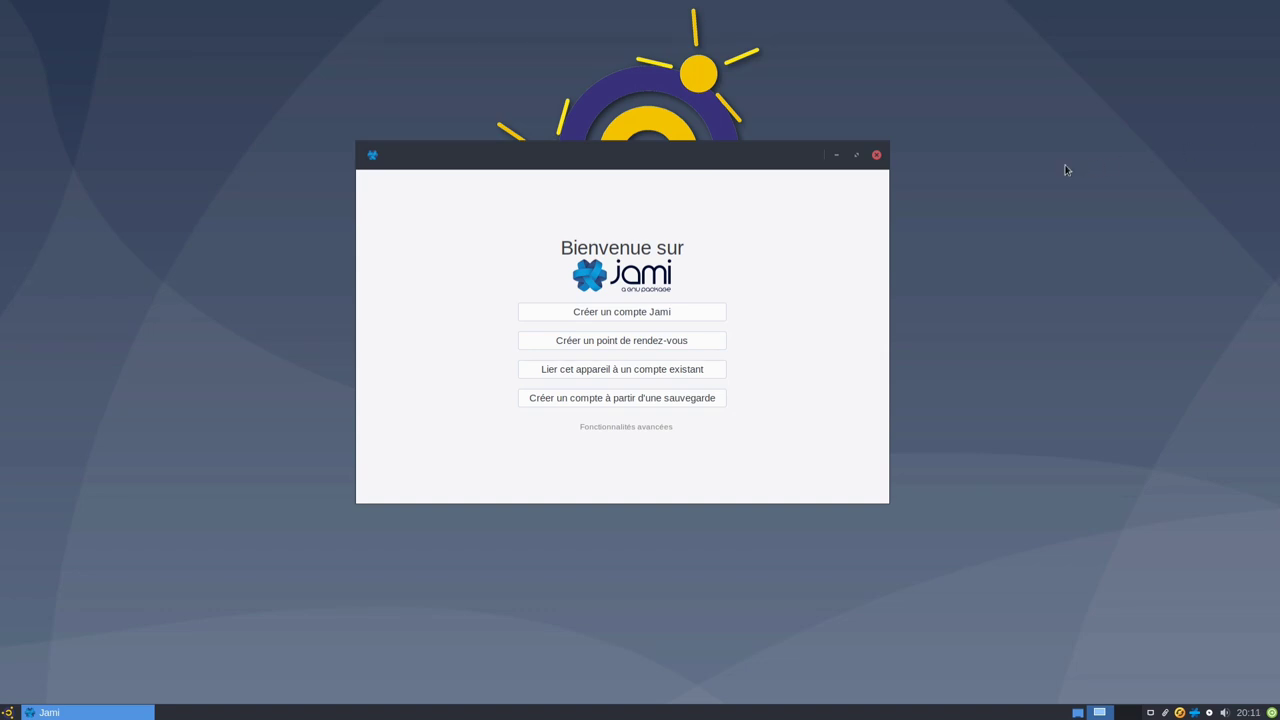
click(877, 157)
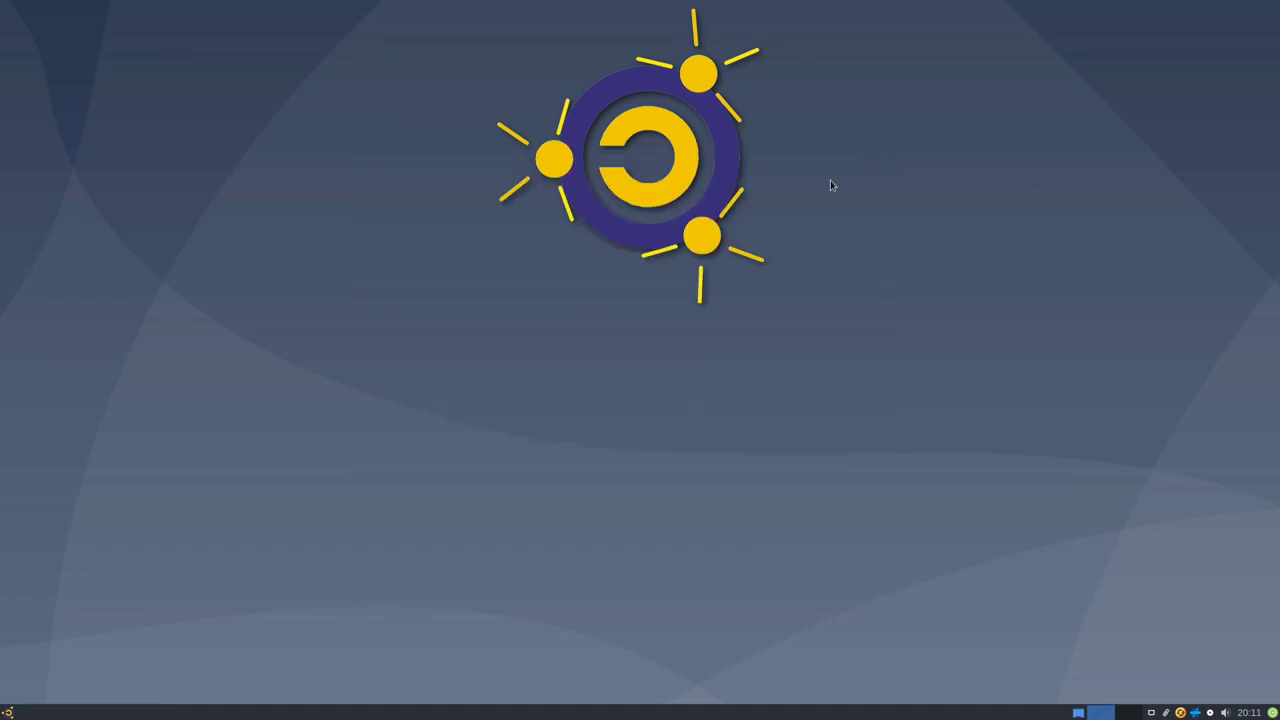
Find and launch FreeTube from the installed applications and maximize its window
click(8, 712)
text(f)
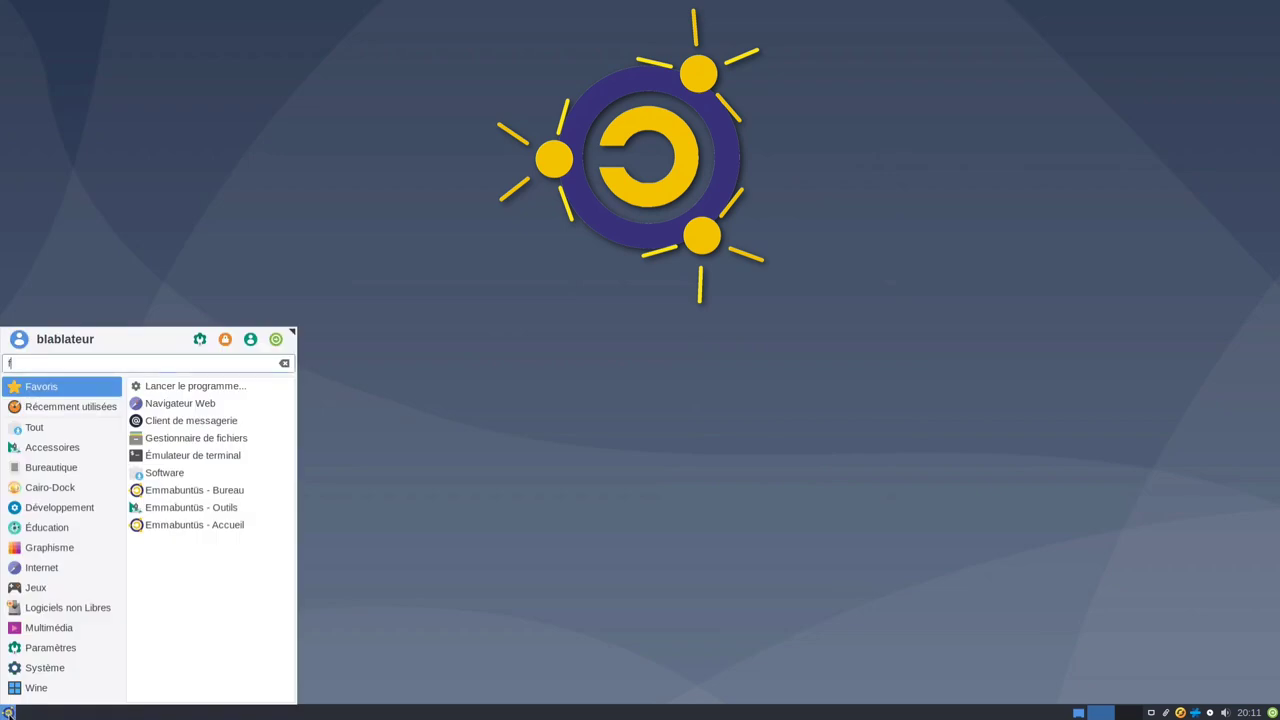
text(re)
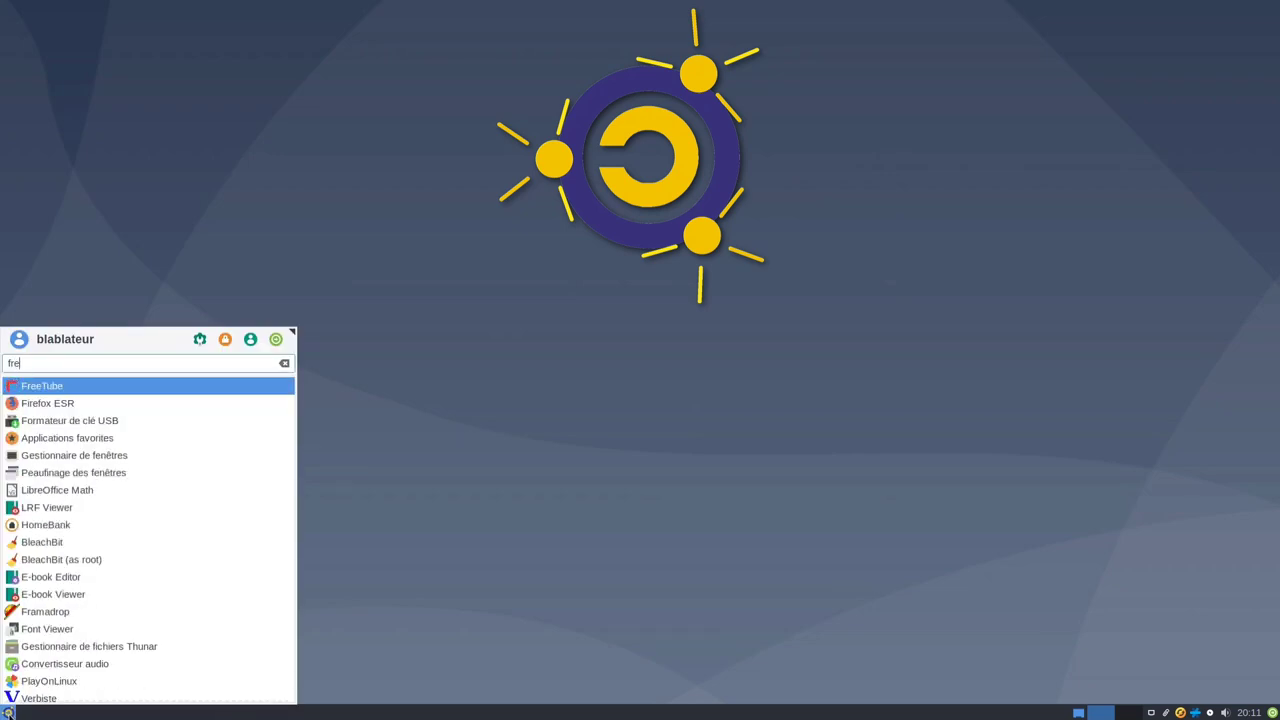
key(Return)
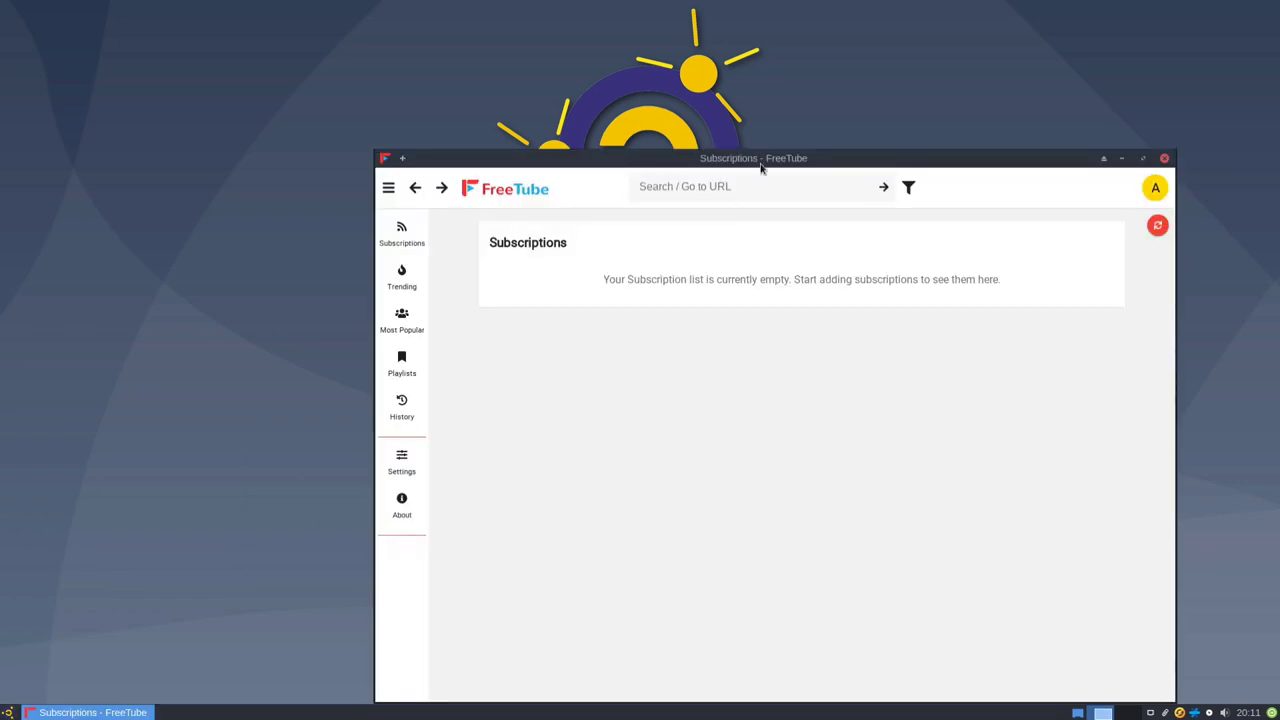
drag(760, 168, 644, 90)
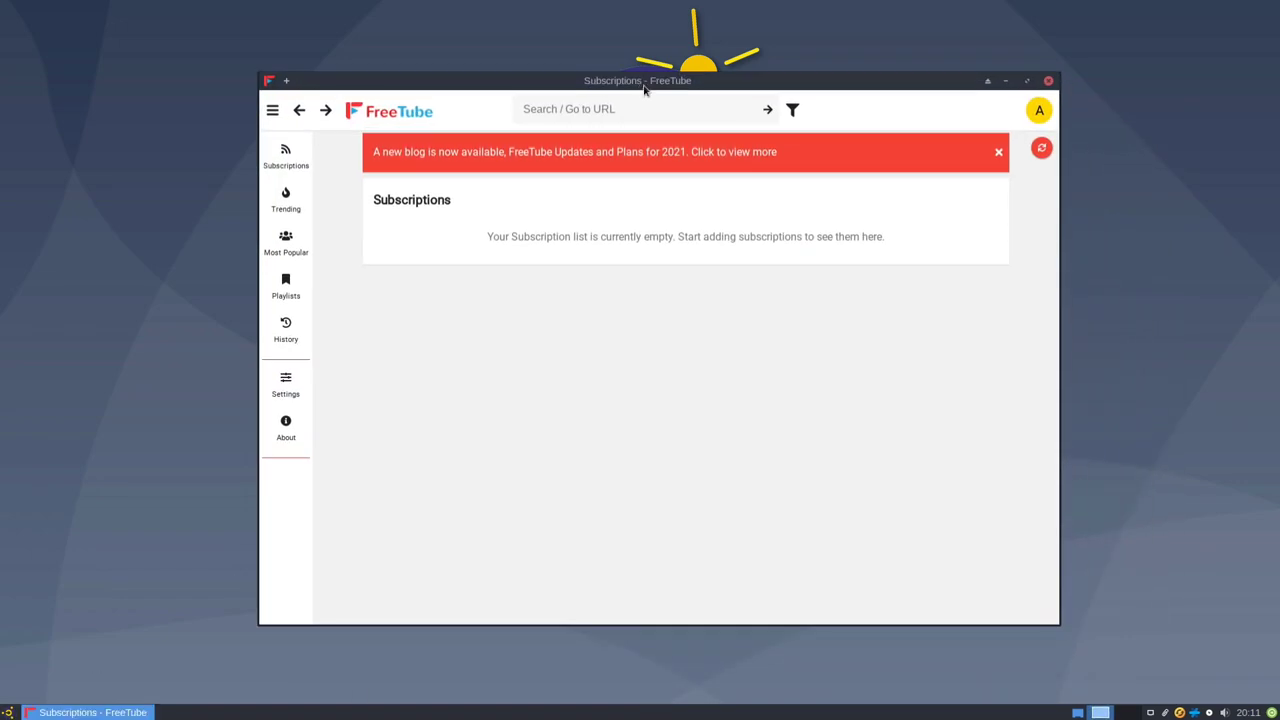
click(1026, 82)
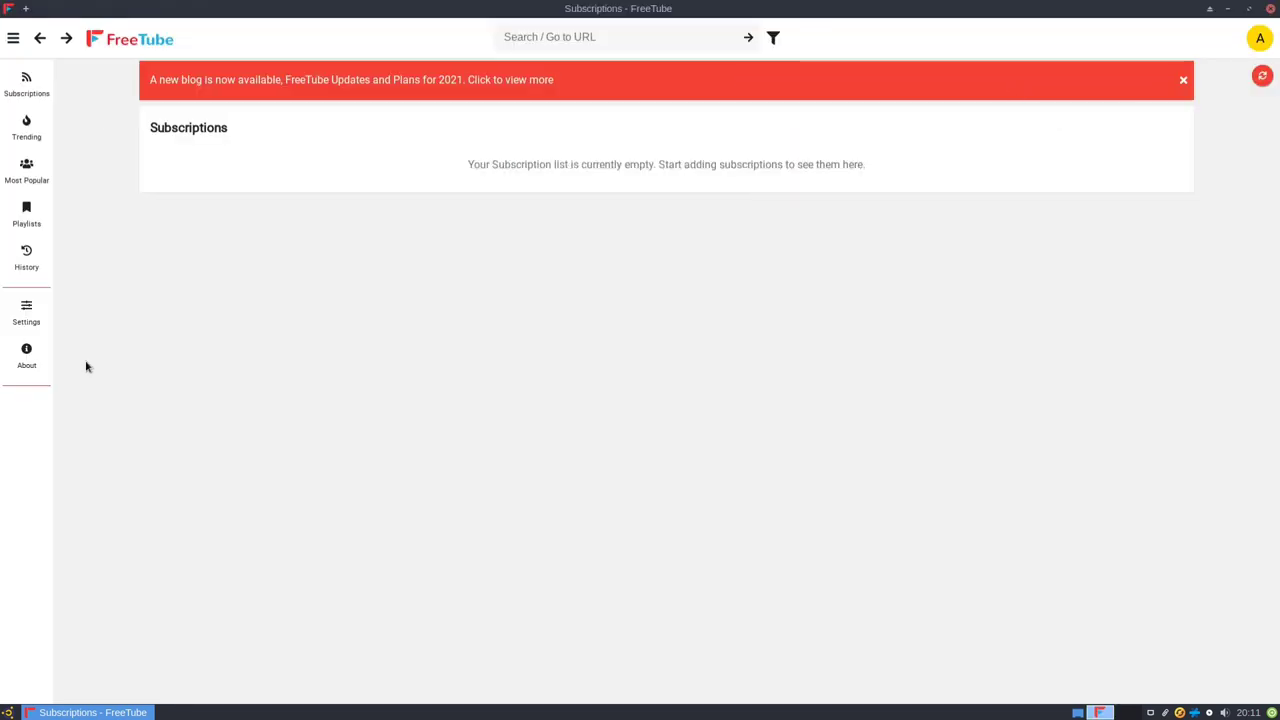
Set FreeTube's locale preference to Français and return to the subscriptions page
click(33, 316)
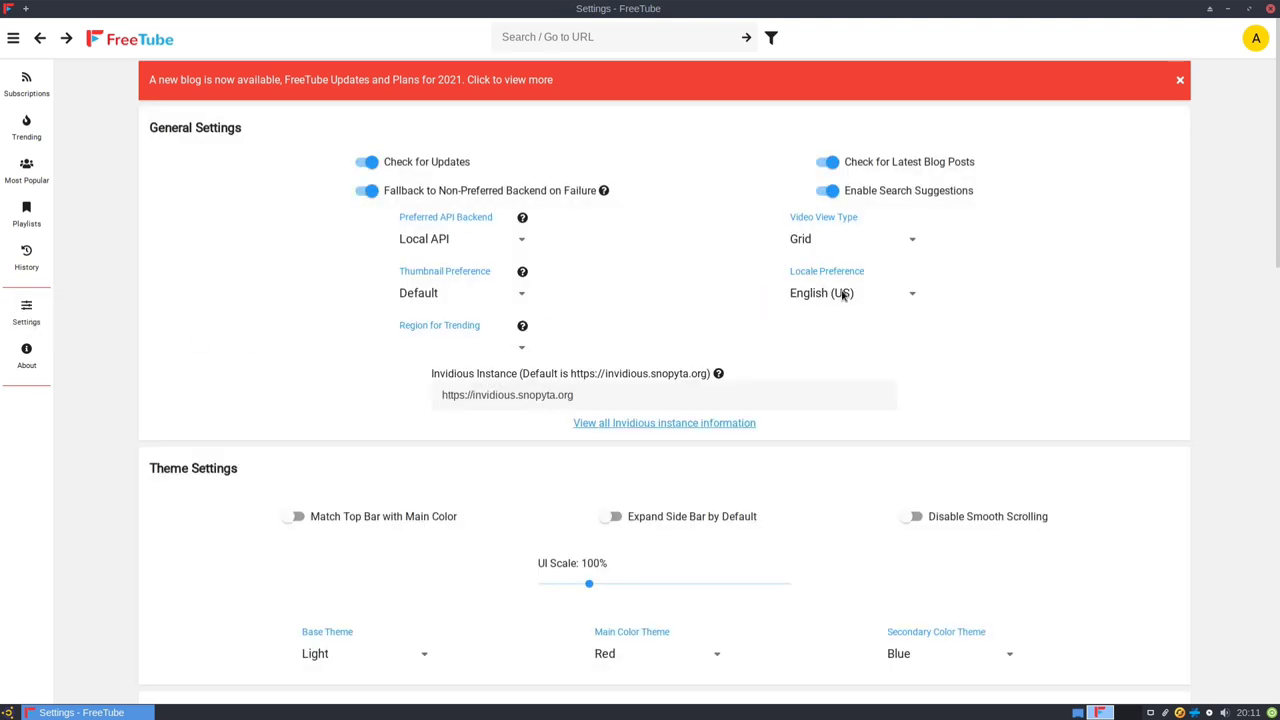
click(843, 295)
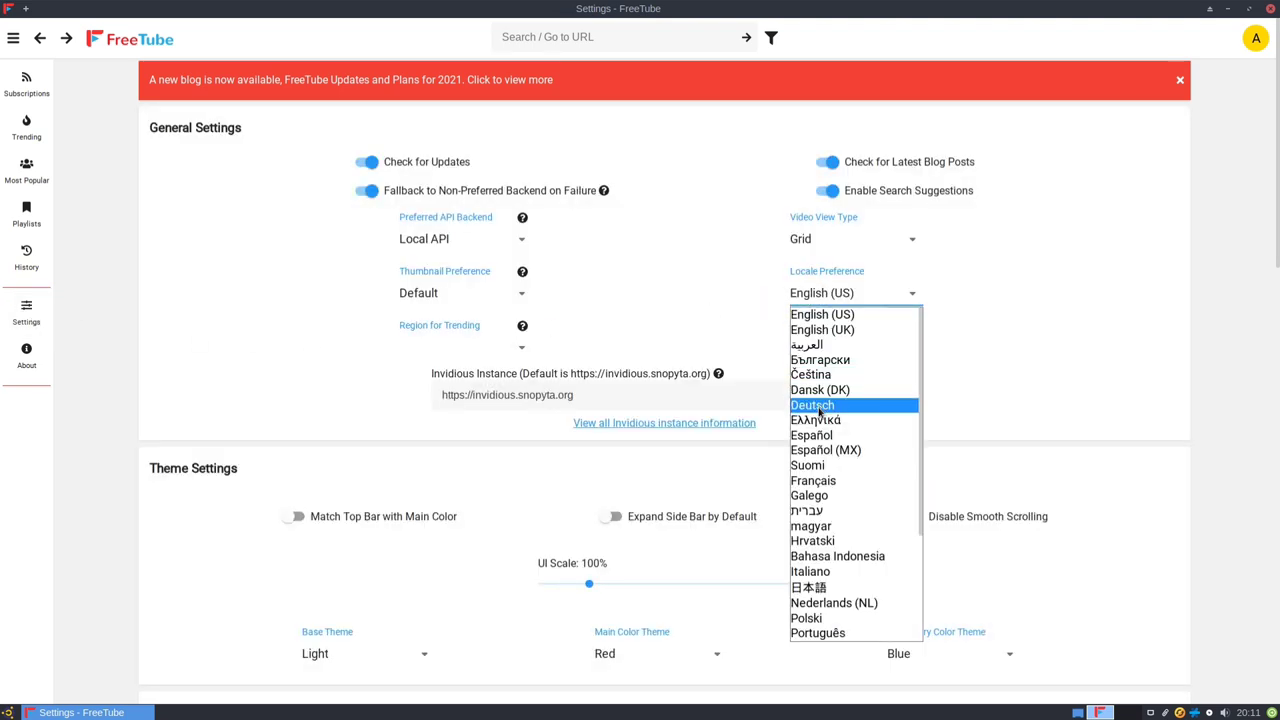
click(820, 481)
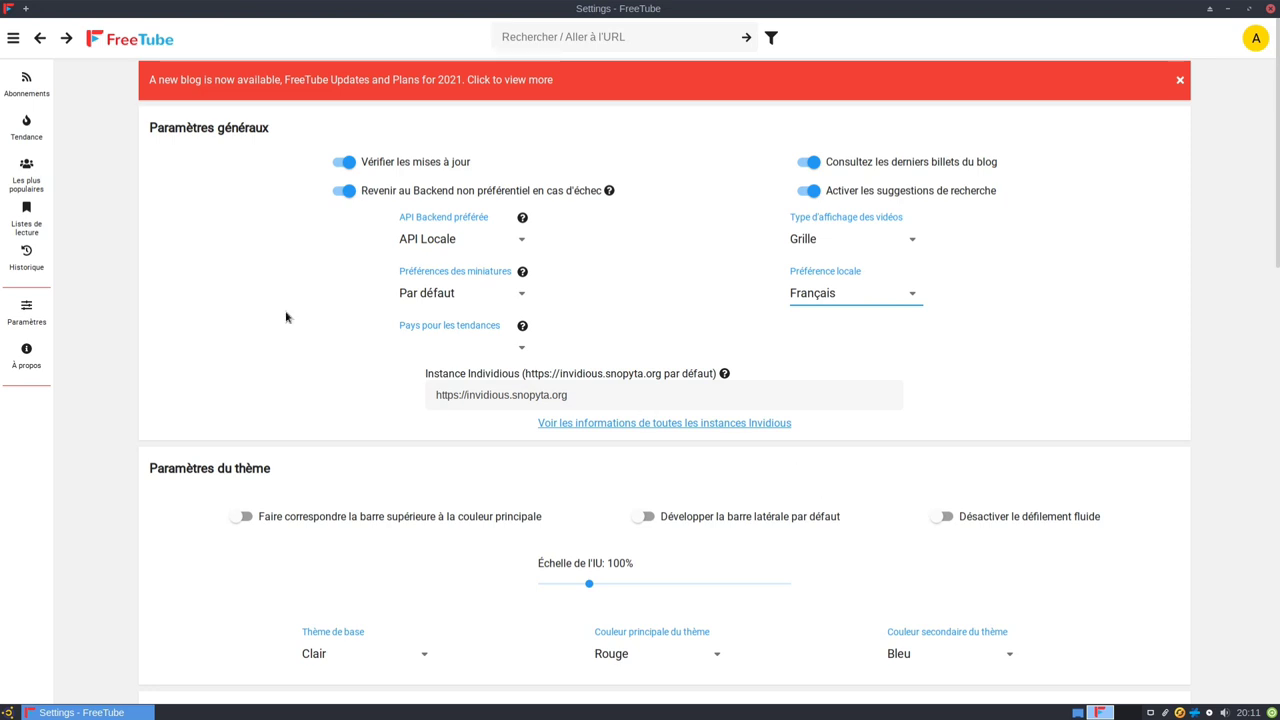
click(28, 98)
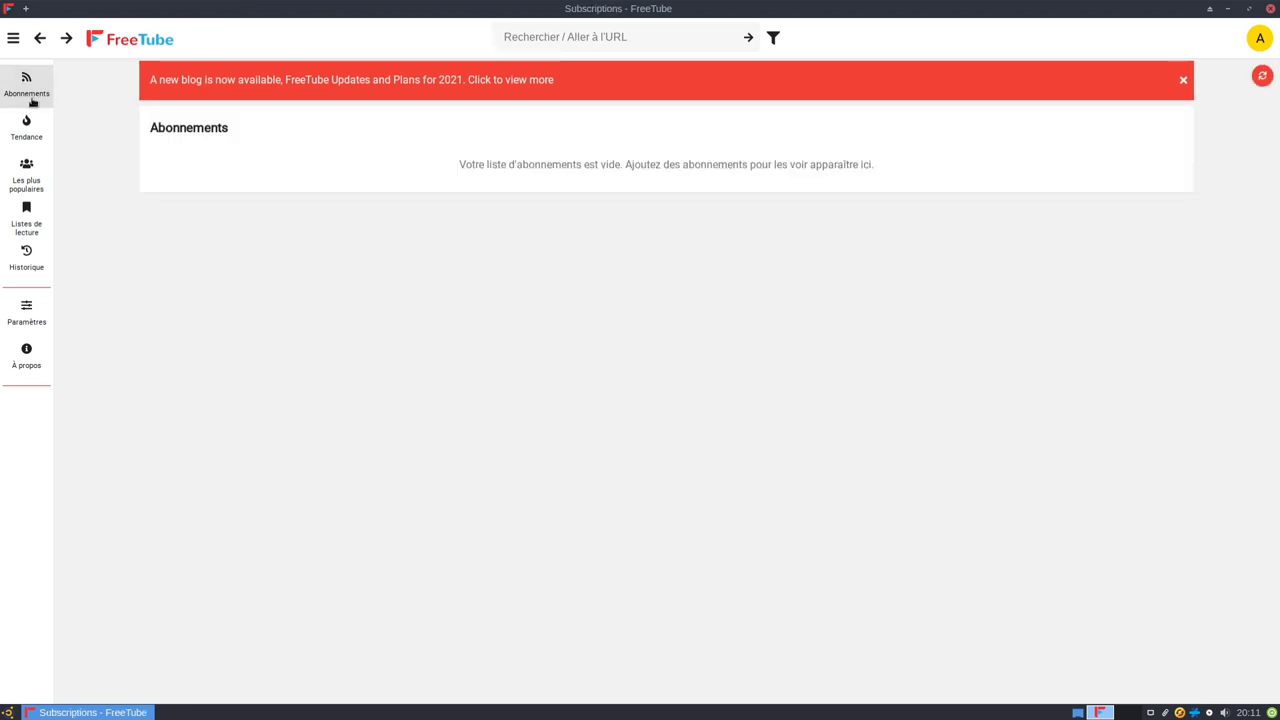
Search FreeTube for "blablalinux" and open the blabla LINUX channel
click(658, 36)
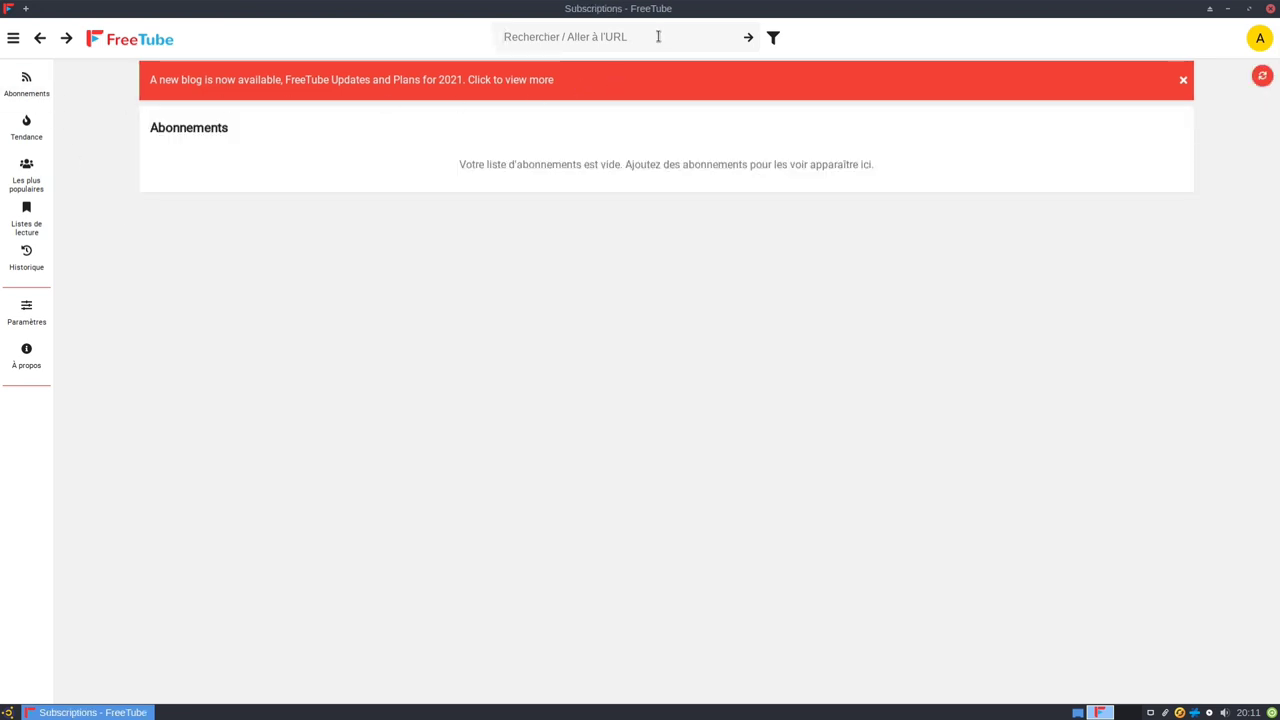
text(blablali)
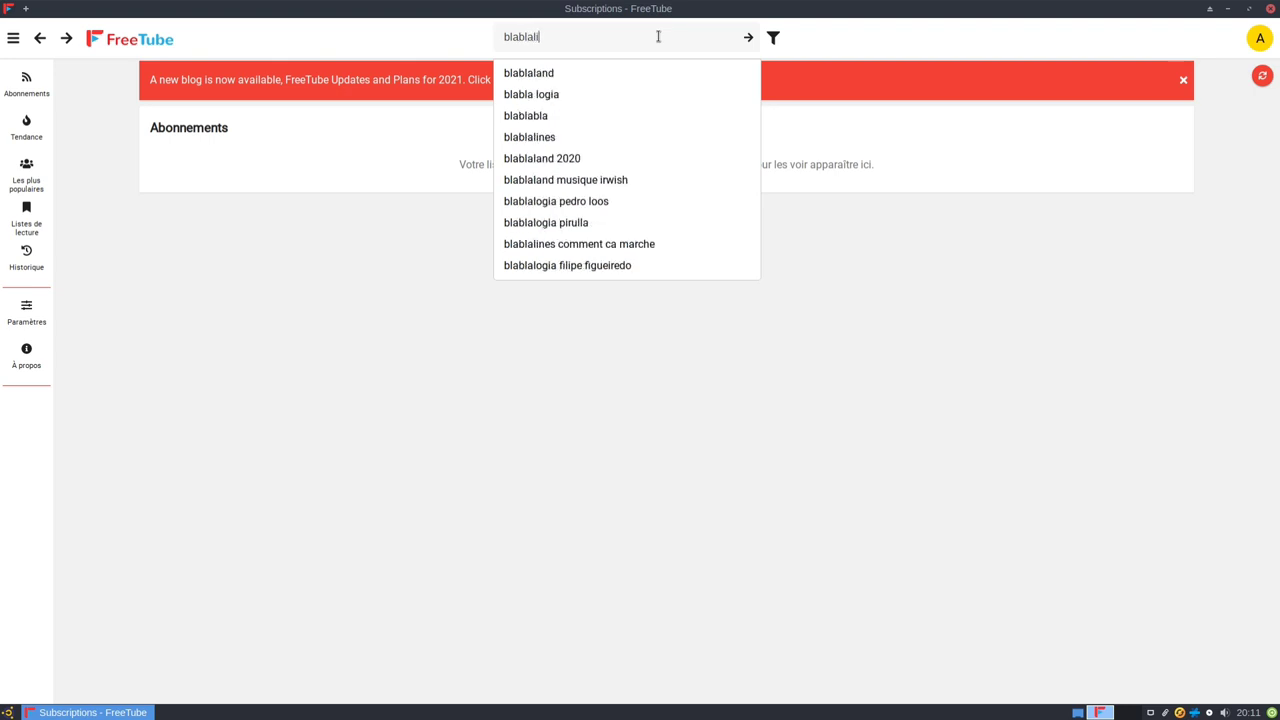
text(nux)
key(Return)
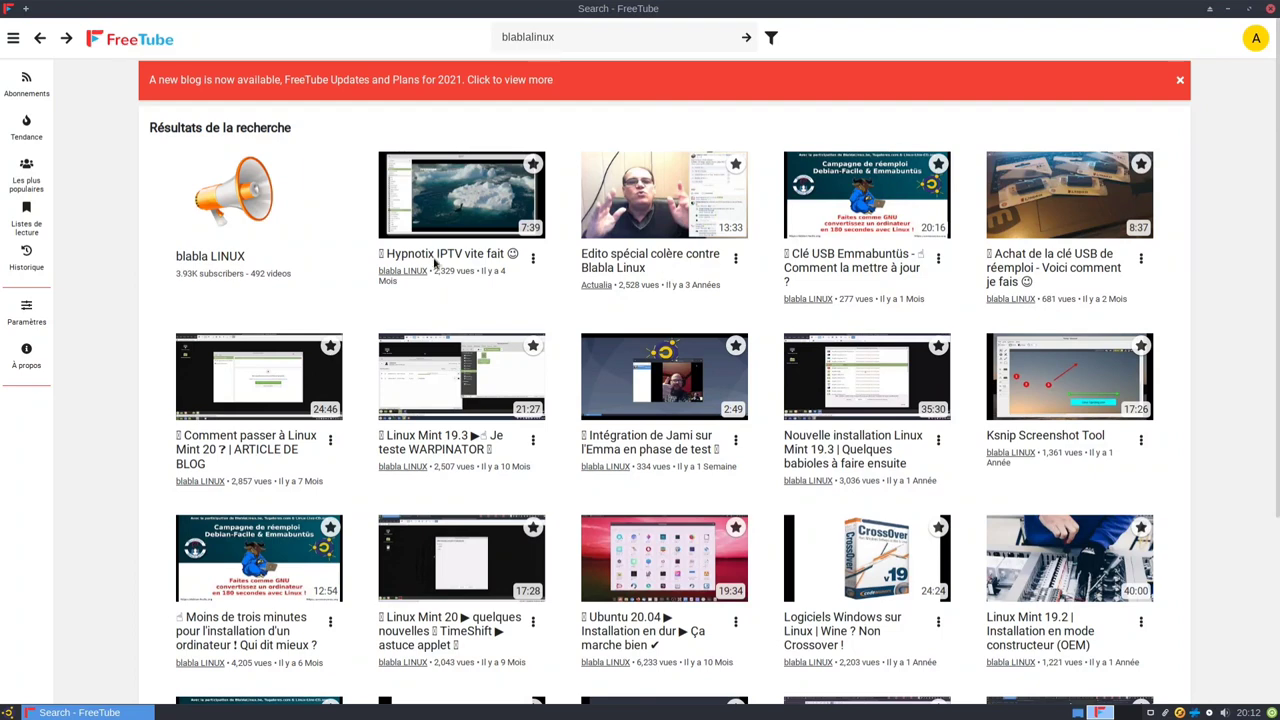
click(250, 214)
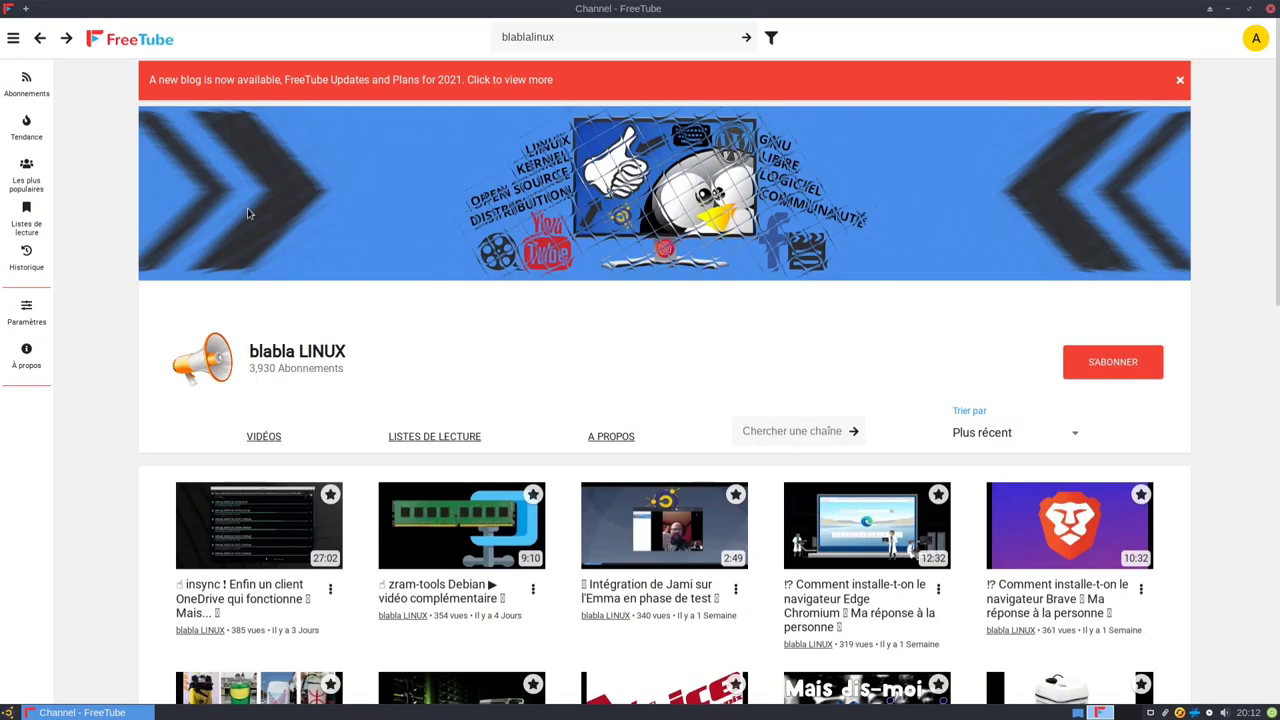
Play the channel's insync OneDrive video, skip to about 9:17, 16:45 and 19:54, and close FreeTube
click(287, 537)
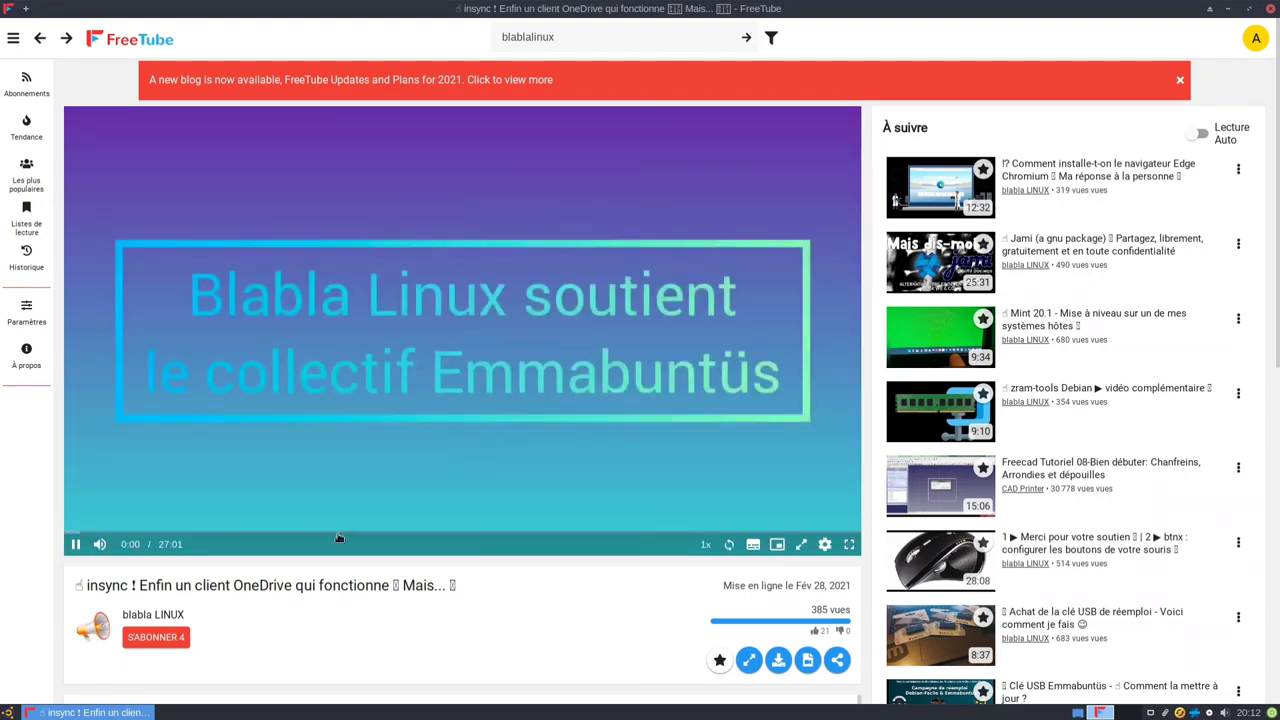
click(340, 536)
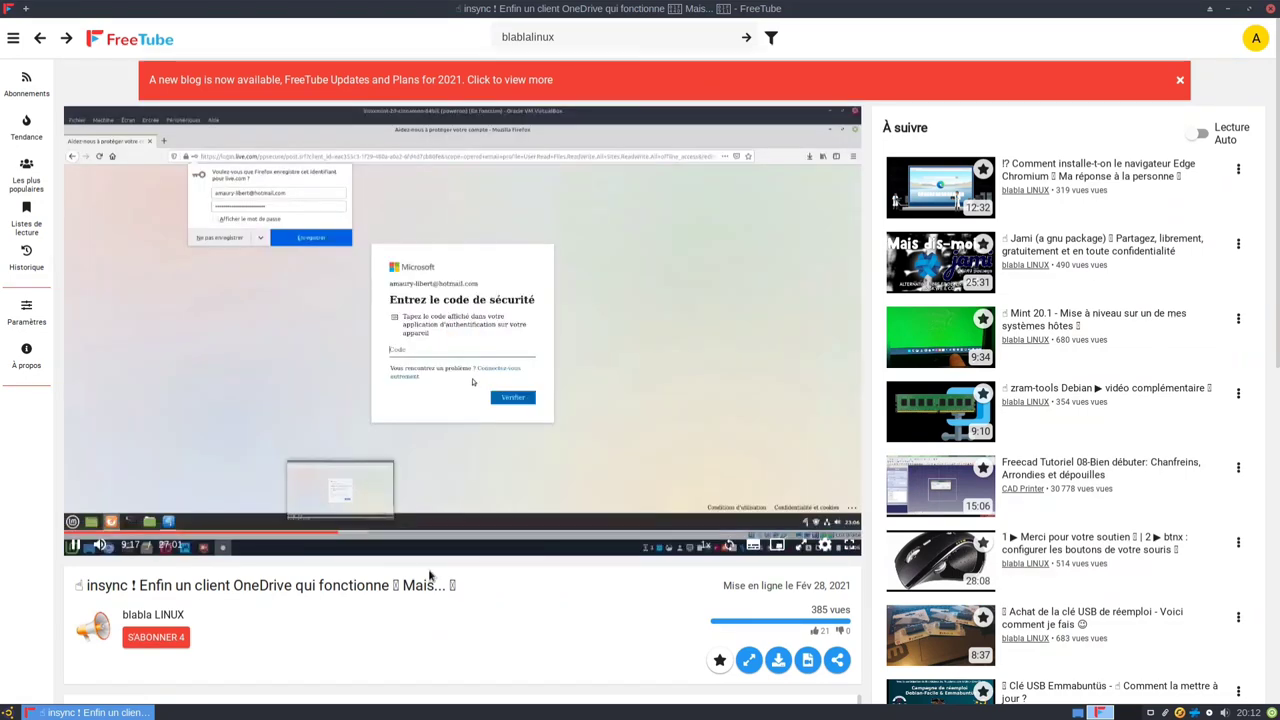
click(559, 535)
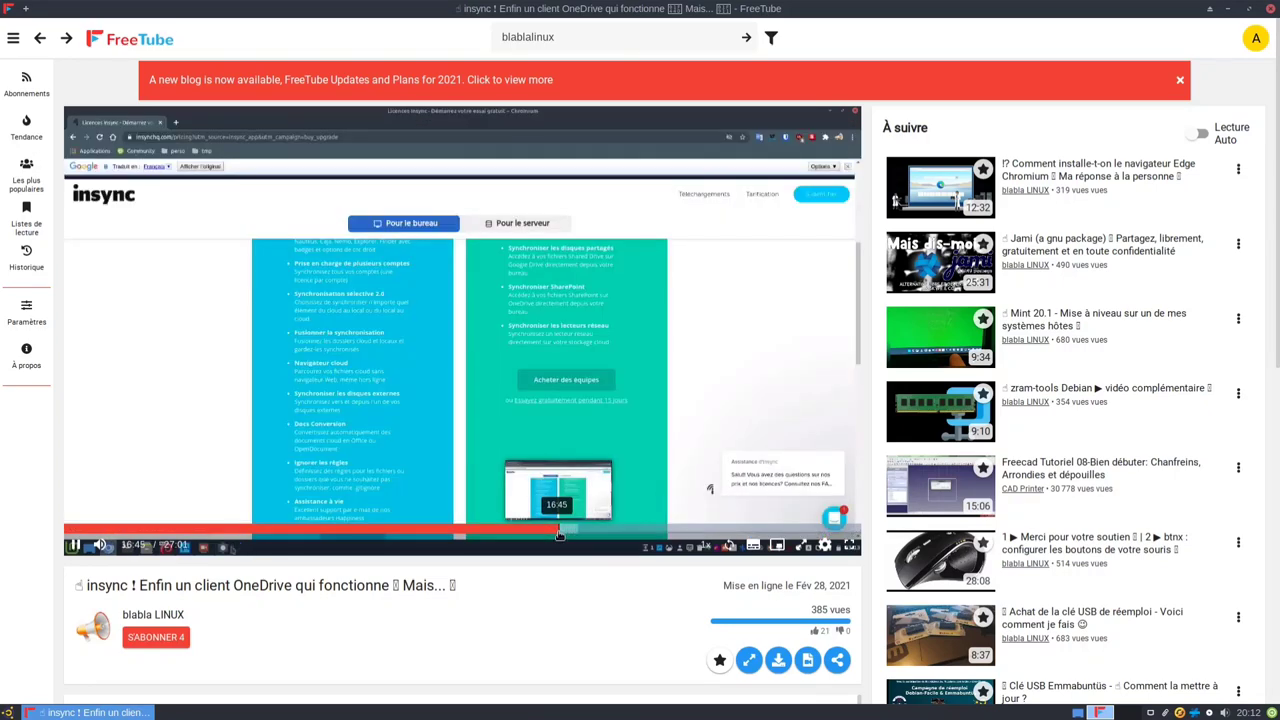
key(space)
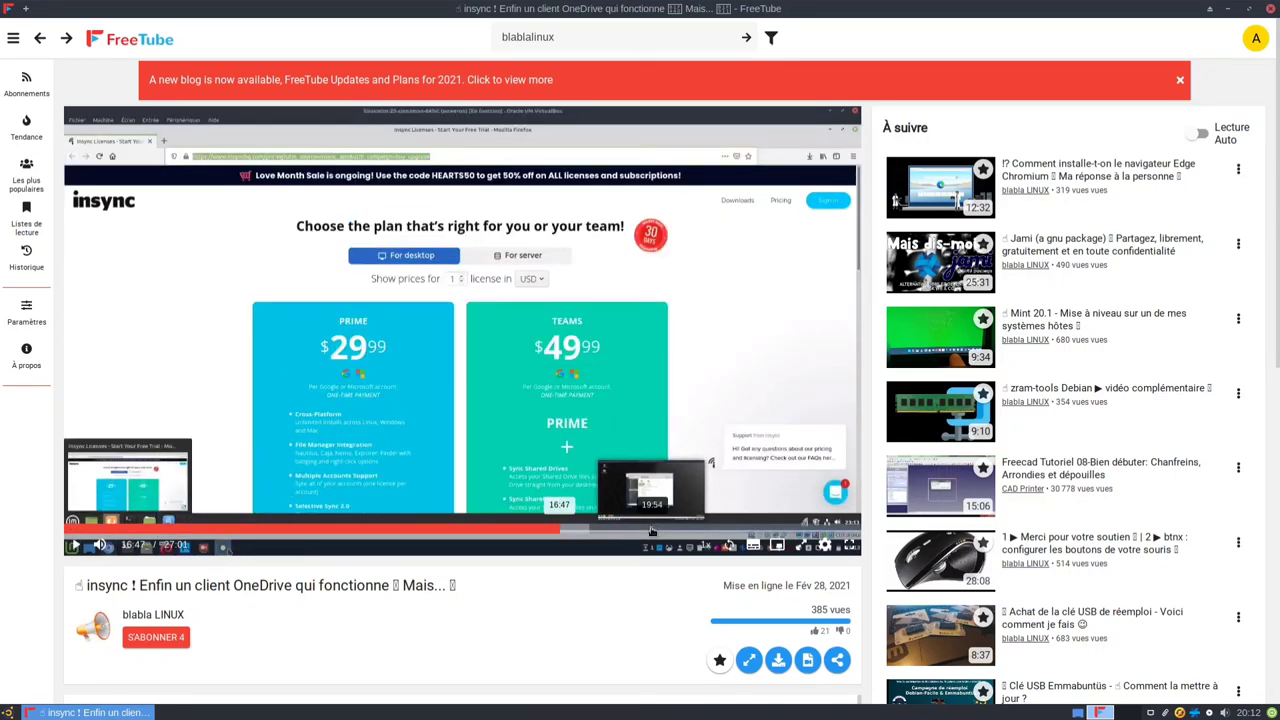
click(653, 532)
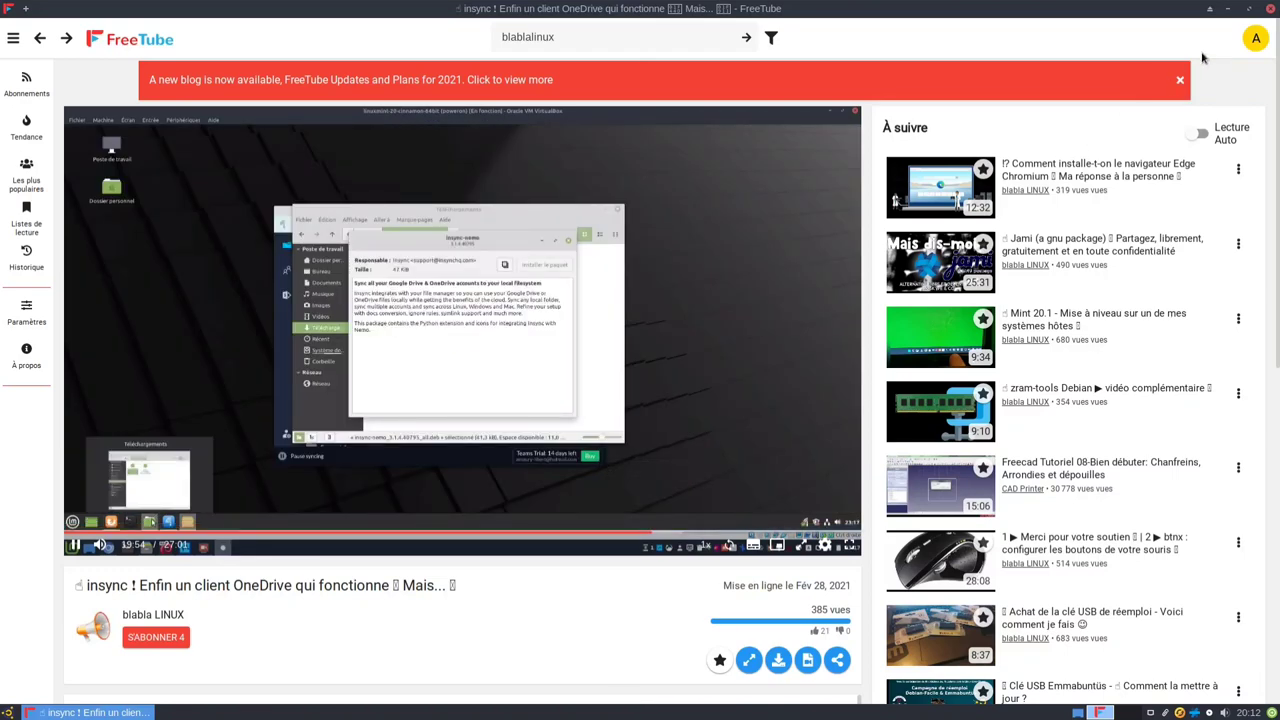
click(1268, 8)
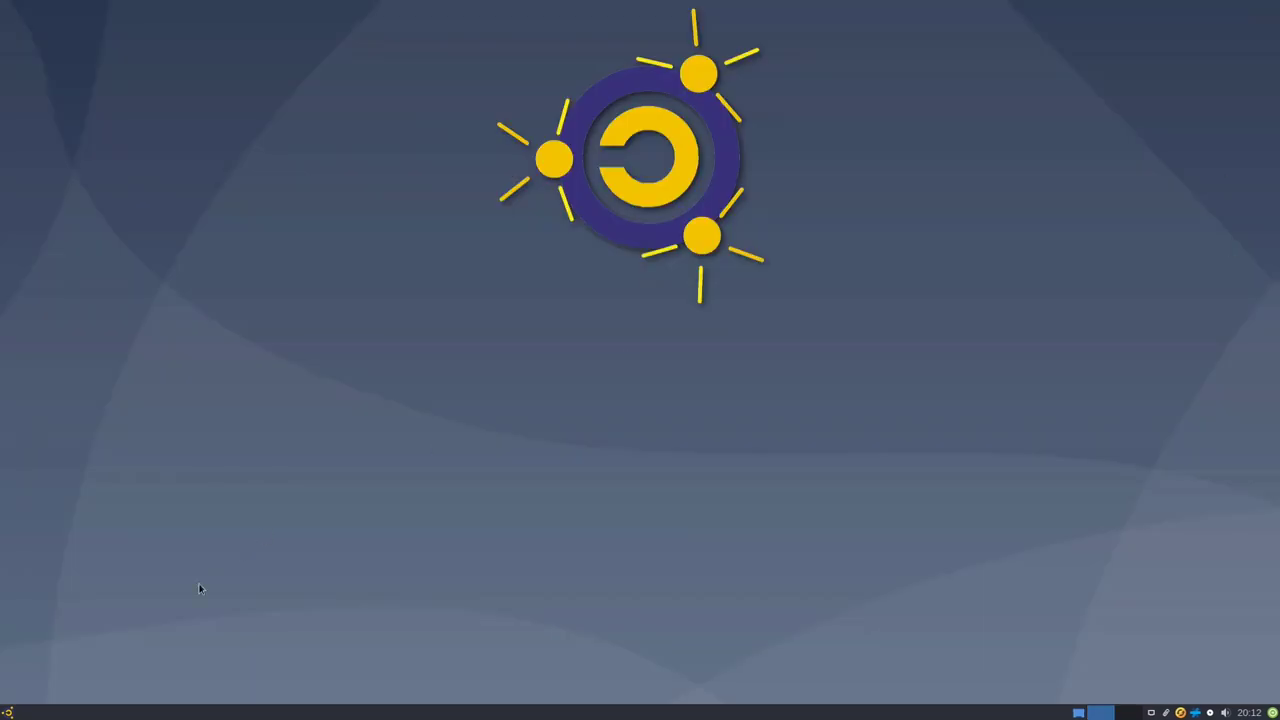
Find and launch Jitsi Meet, view its start page in Firefox, and close the browser
click(7, 712)
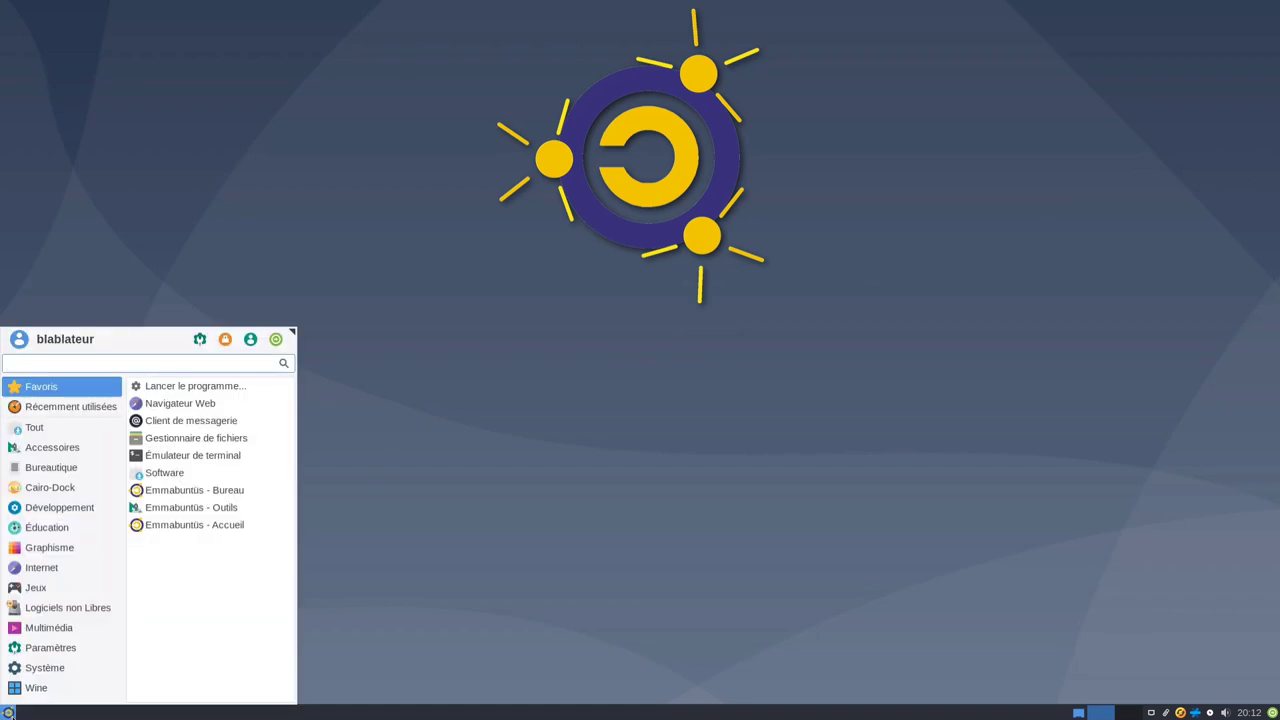
text(jitsi)
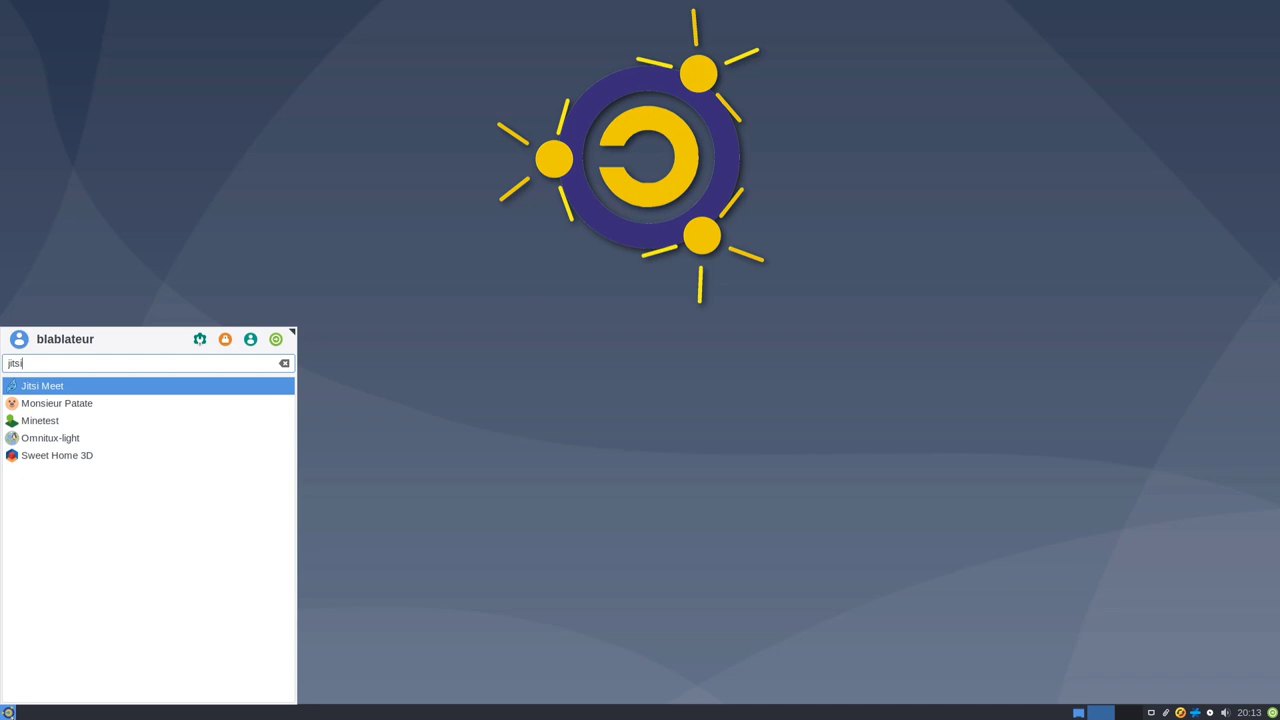
key(Return)
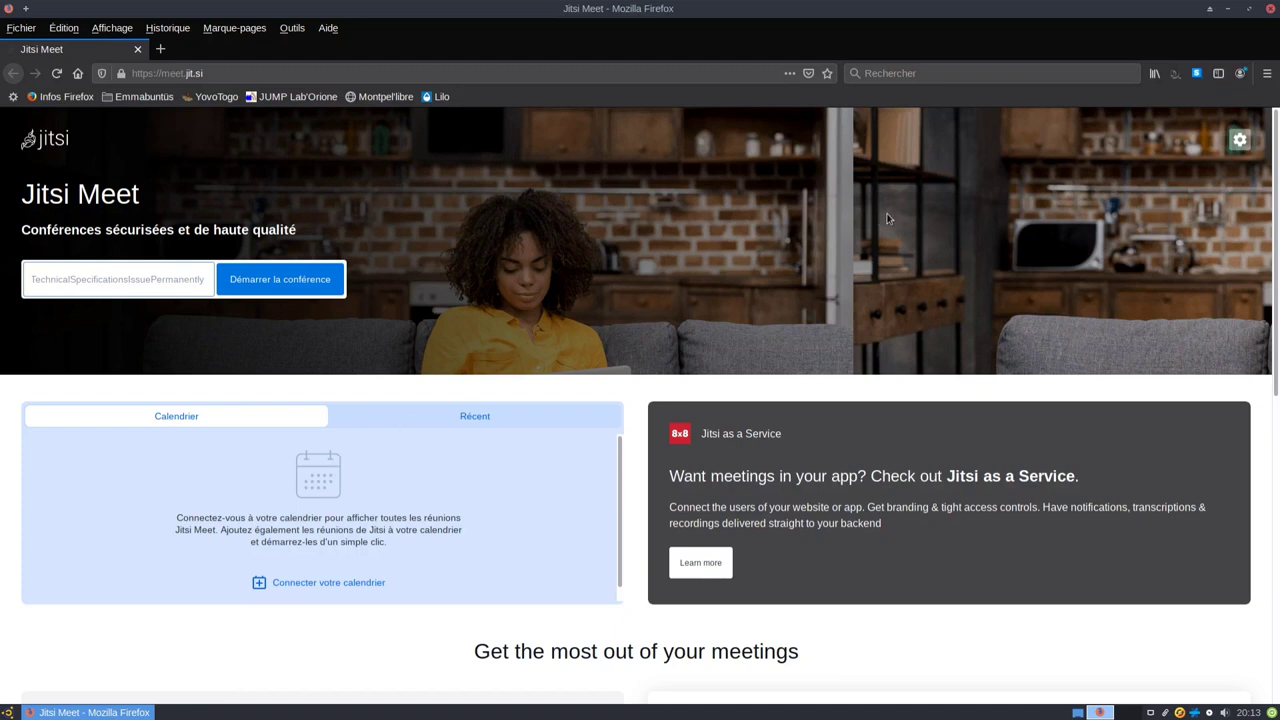
click(1270, 9)
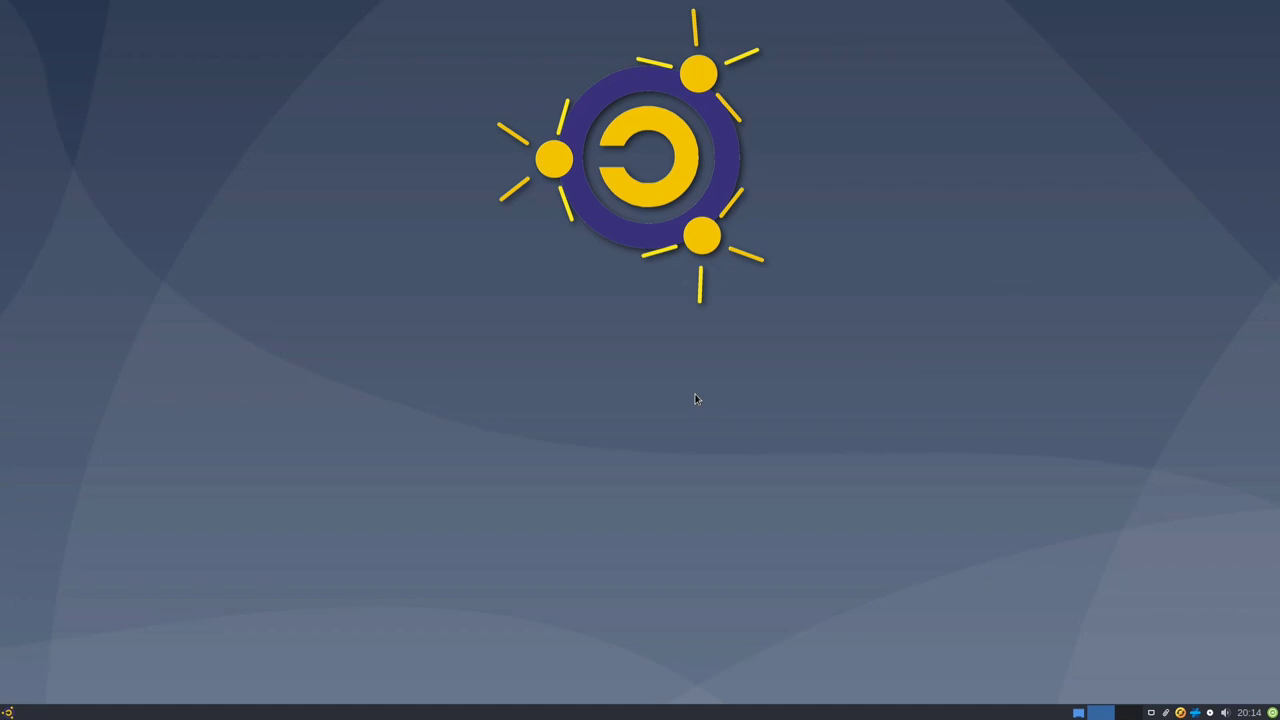
Launch DWService, choose to authorize remote control, and start DWAgent in the Exécuter mode
click(7, 712)
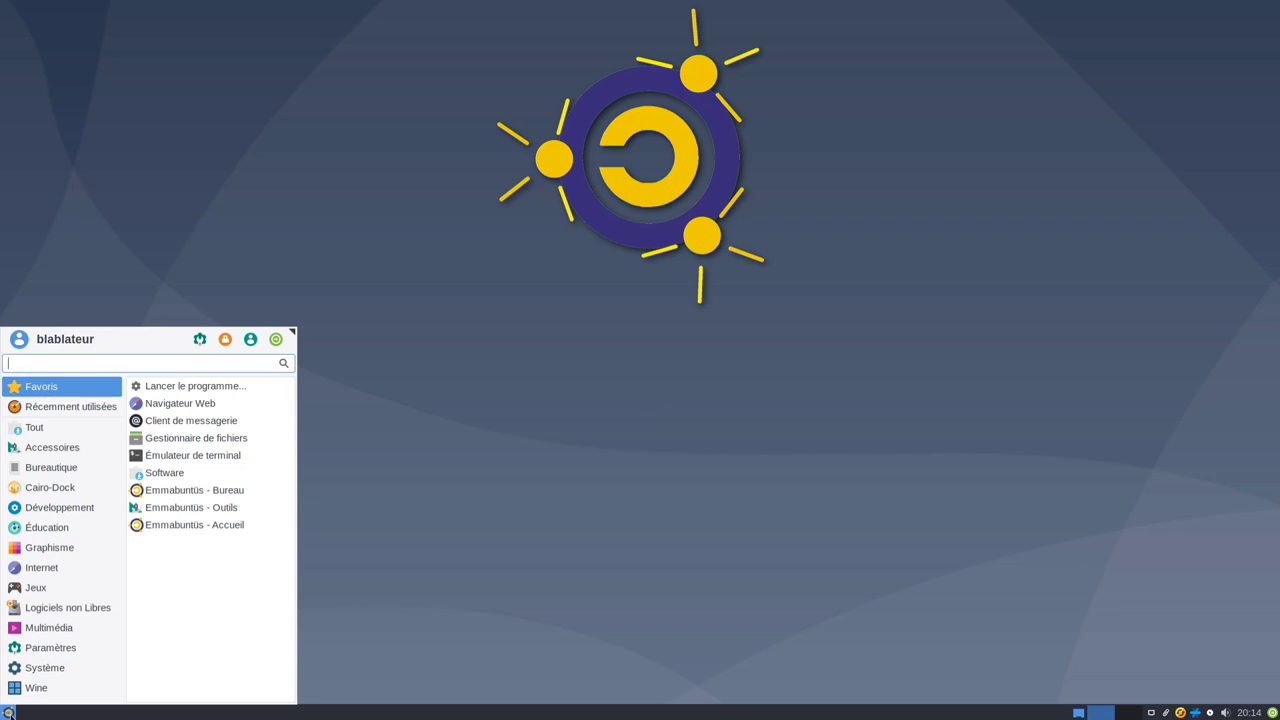
text(dw)
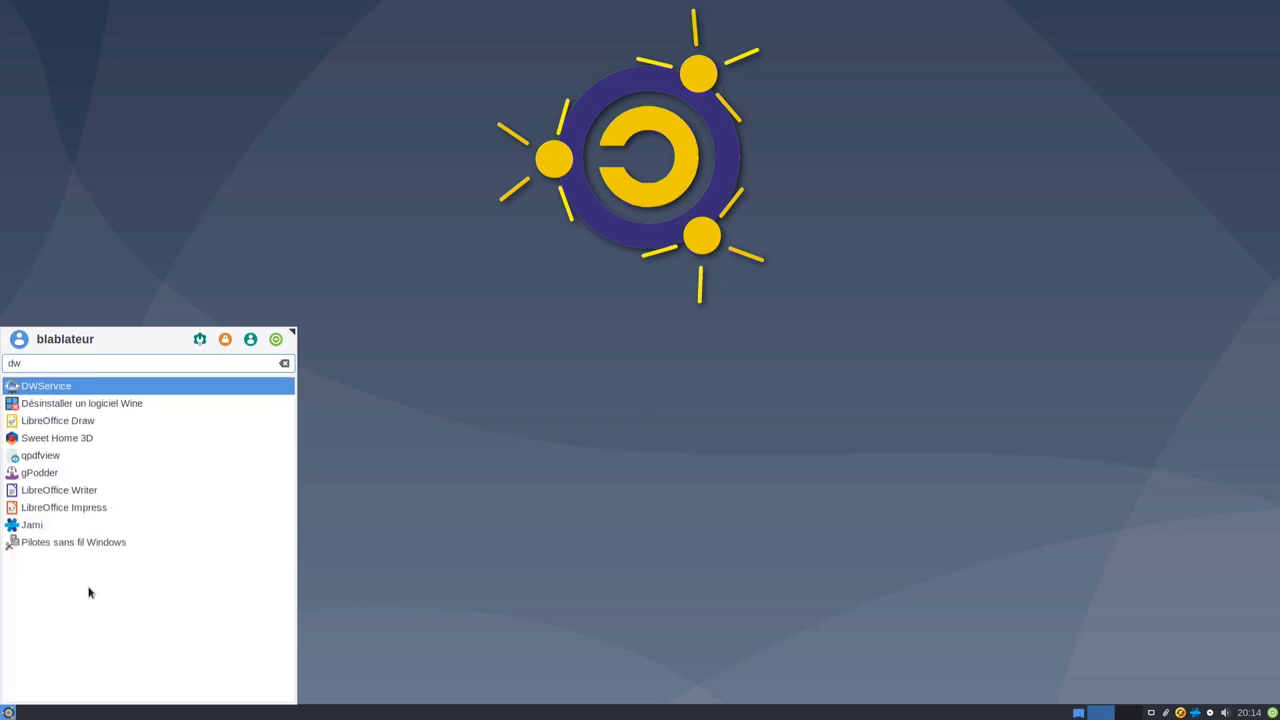
click(117, 386)
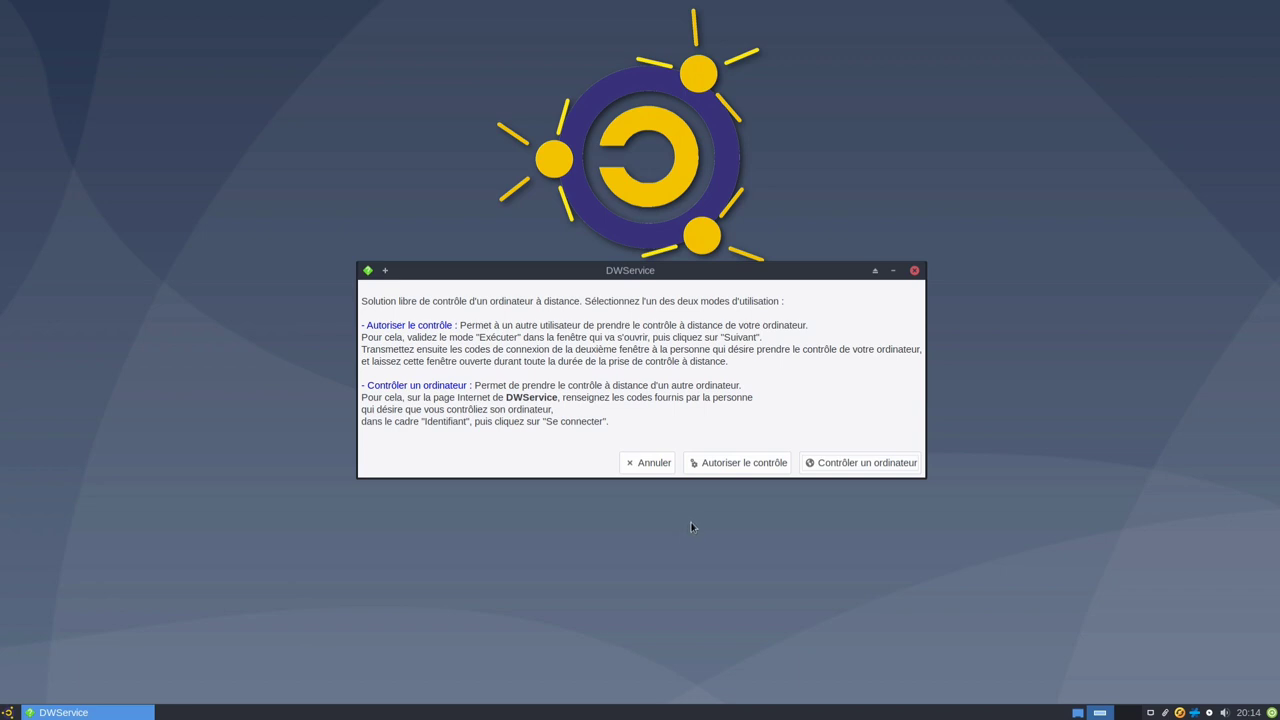
click(720, 468)
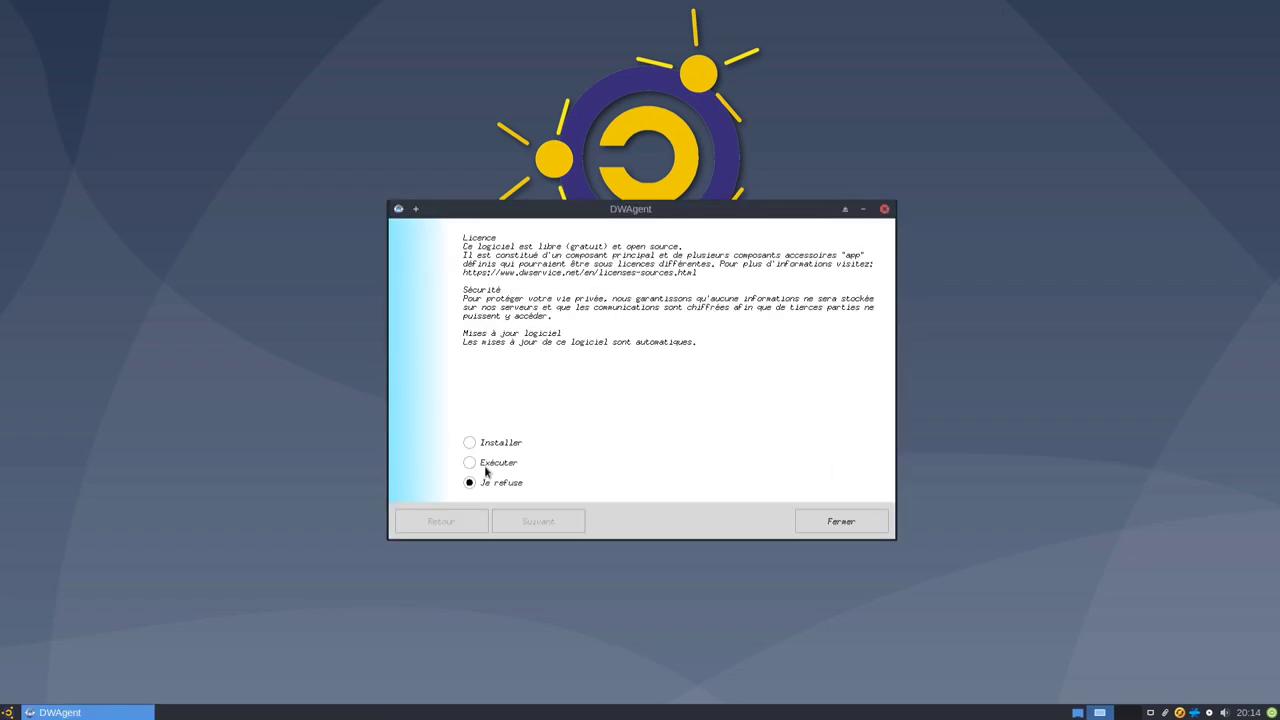
click(486, 470)
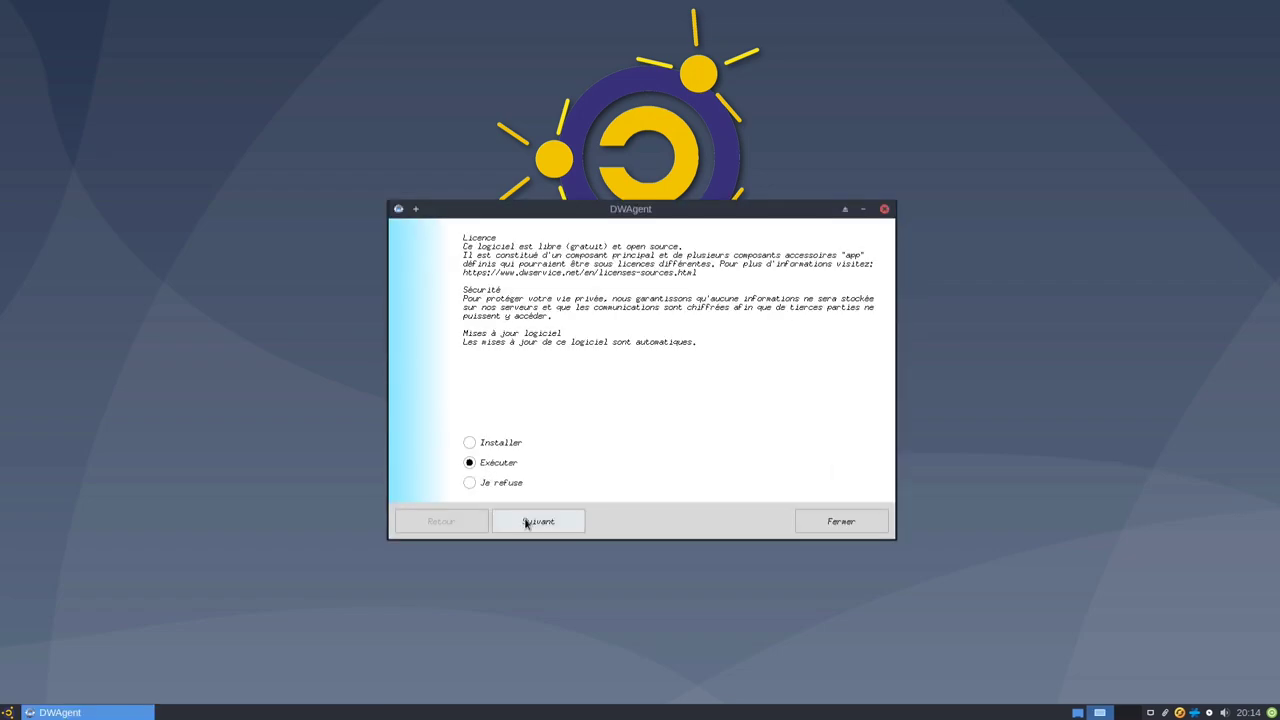
click(524, 520)
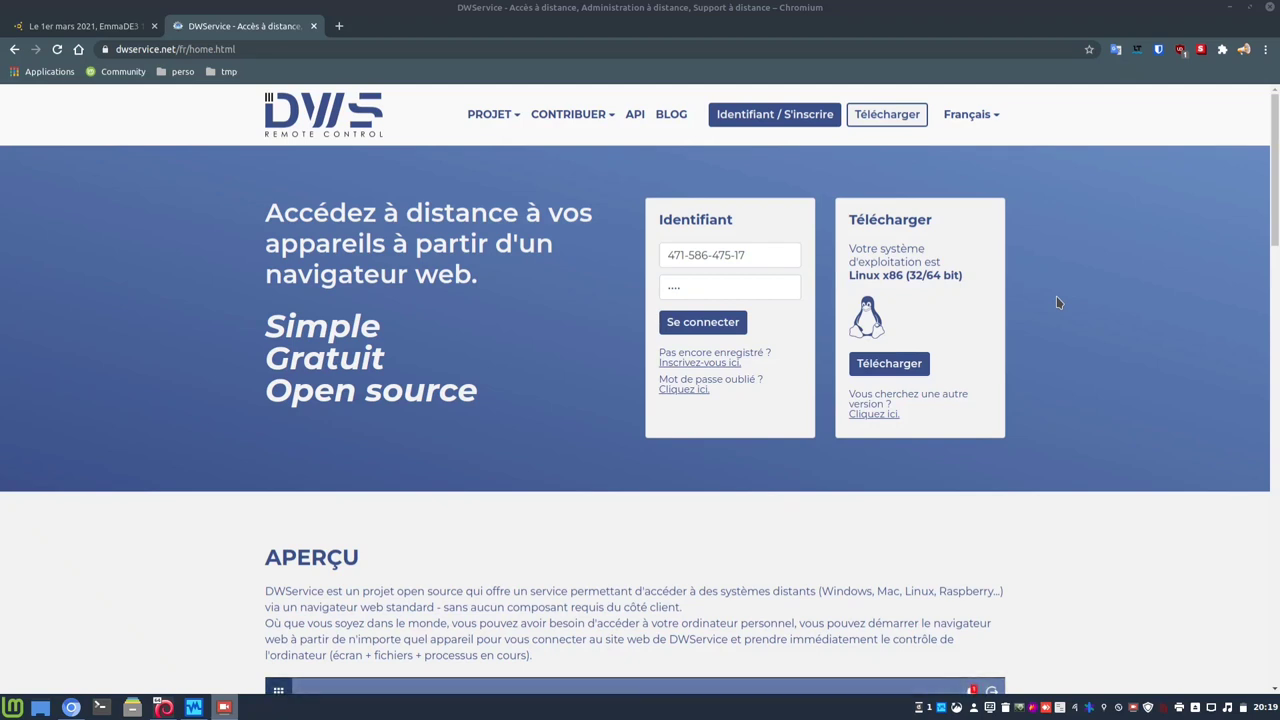
Connect to the remote session on dwservice.net using the prefilled session user code and password
triple_click(781, 255)
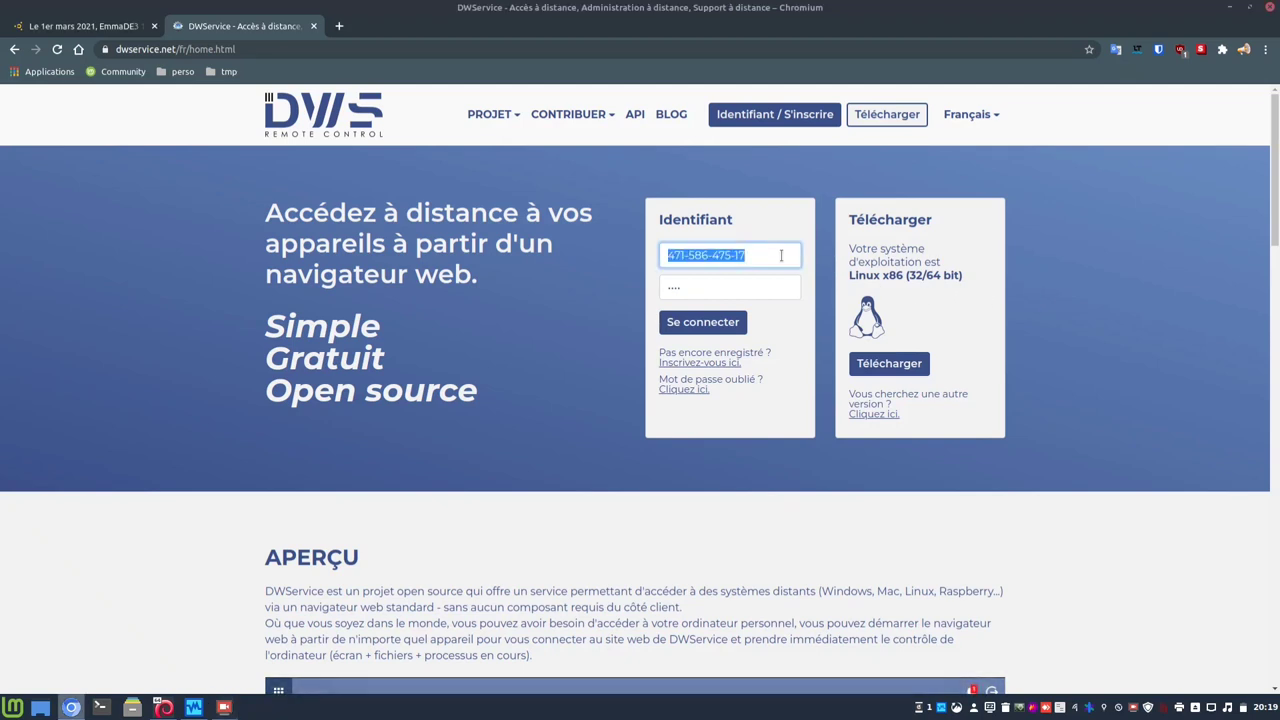
triple_click(768, 286)
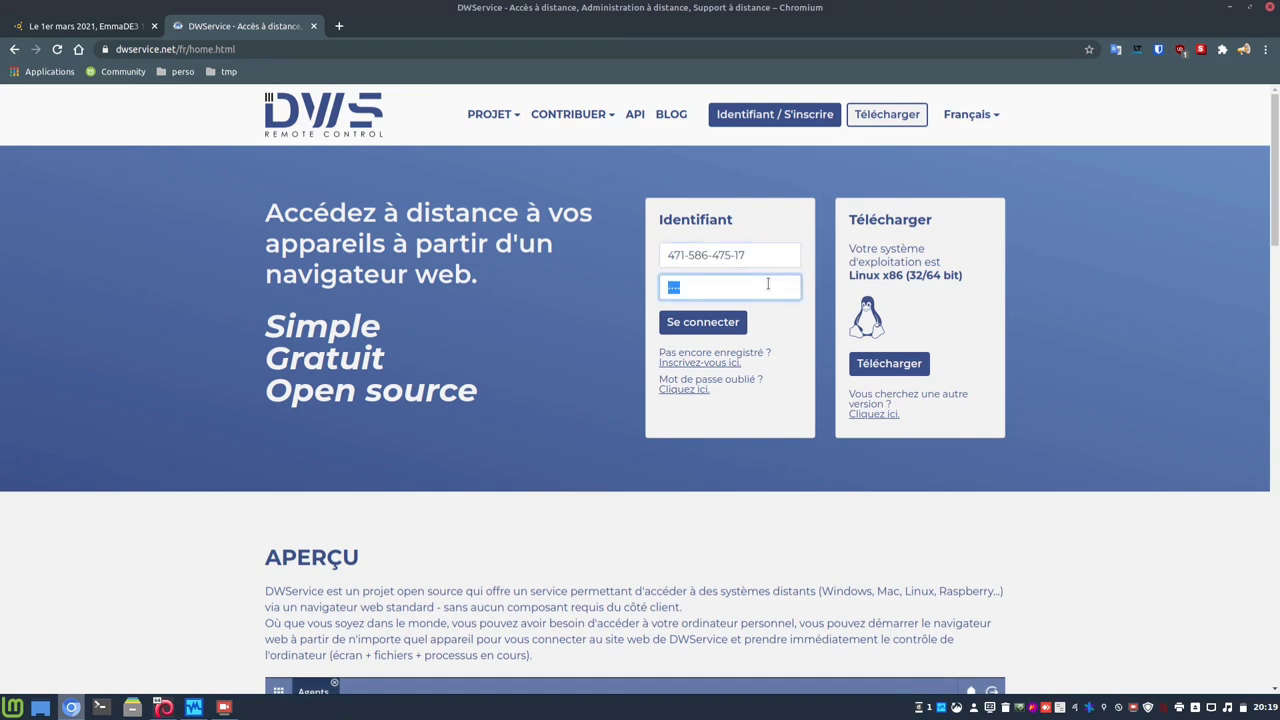
click(738, 326)
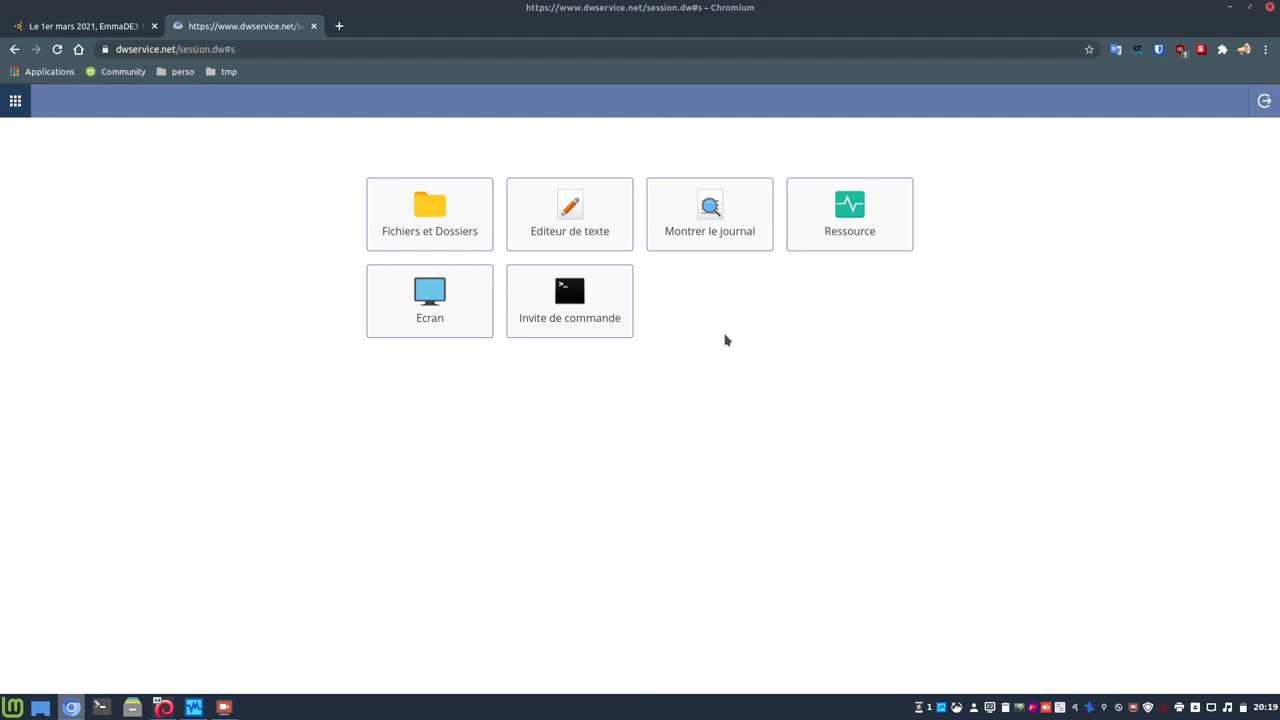
Open Fichiers et Dossiers and browse the remote machine's files to the bbl folder in /home
click(395, 207)
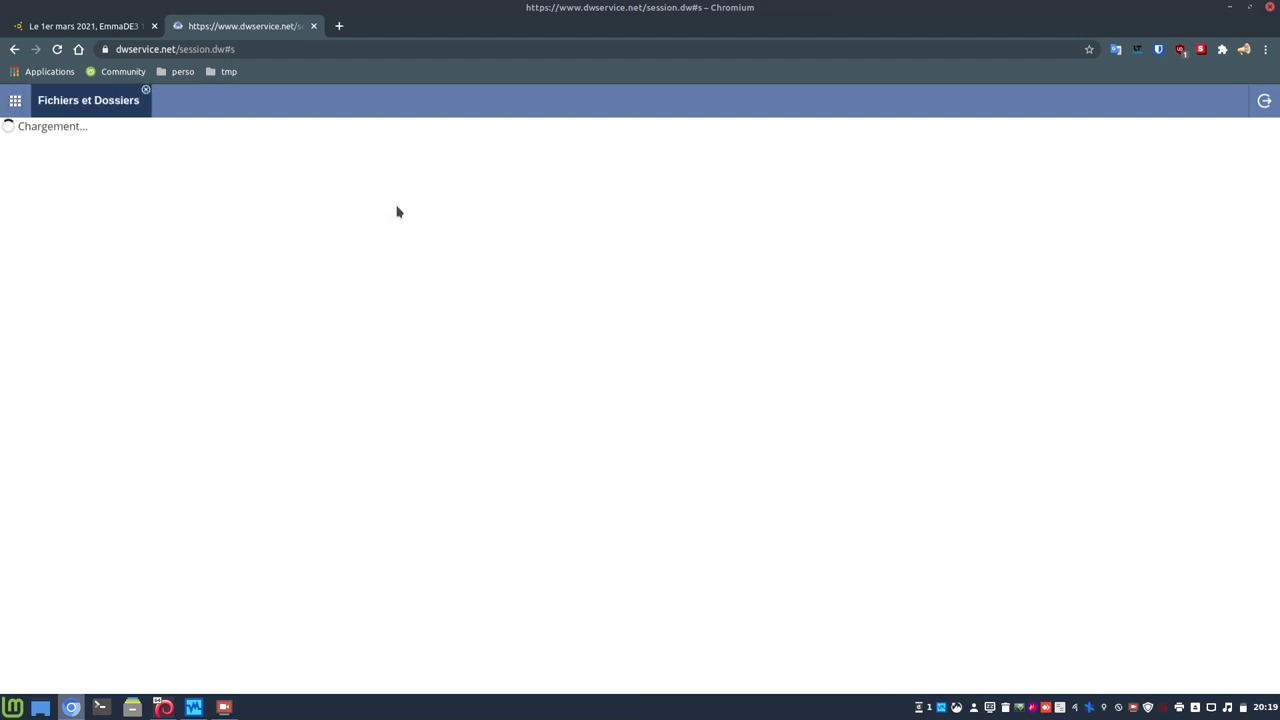
click(397, 209)
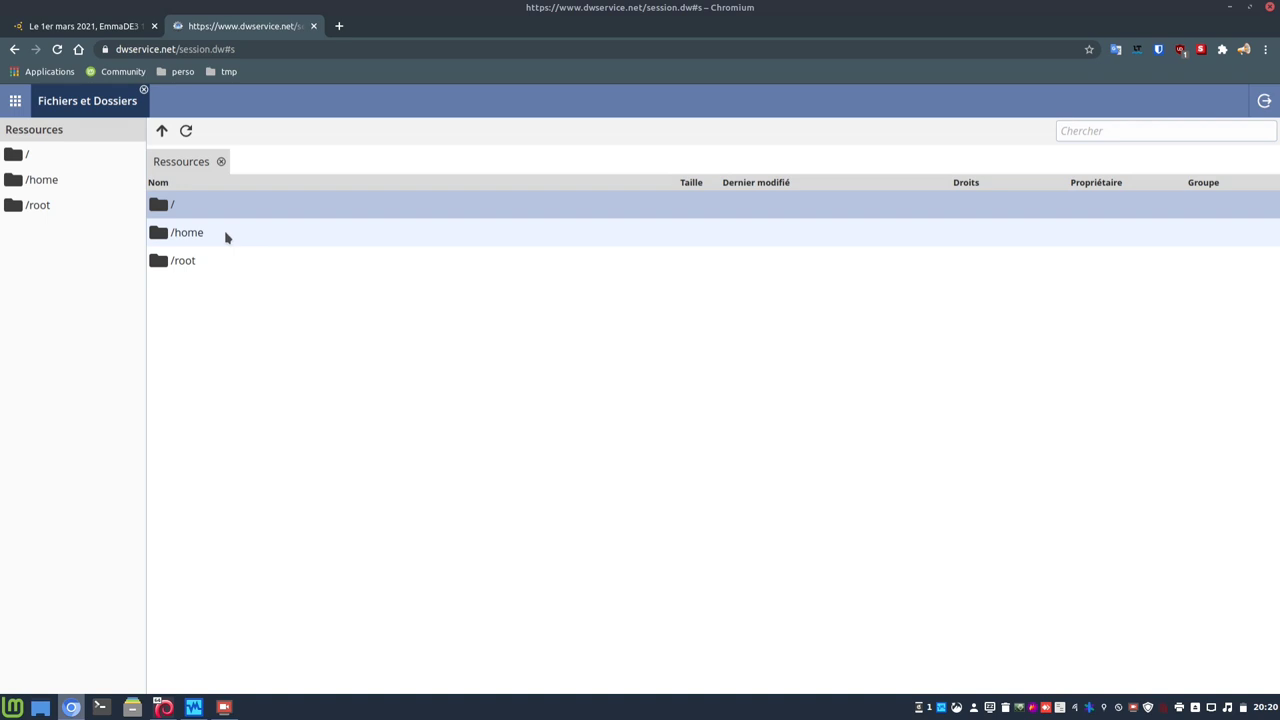
double_click(226, 237)
double_click(222, 207)
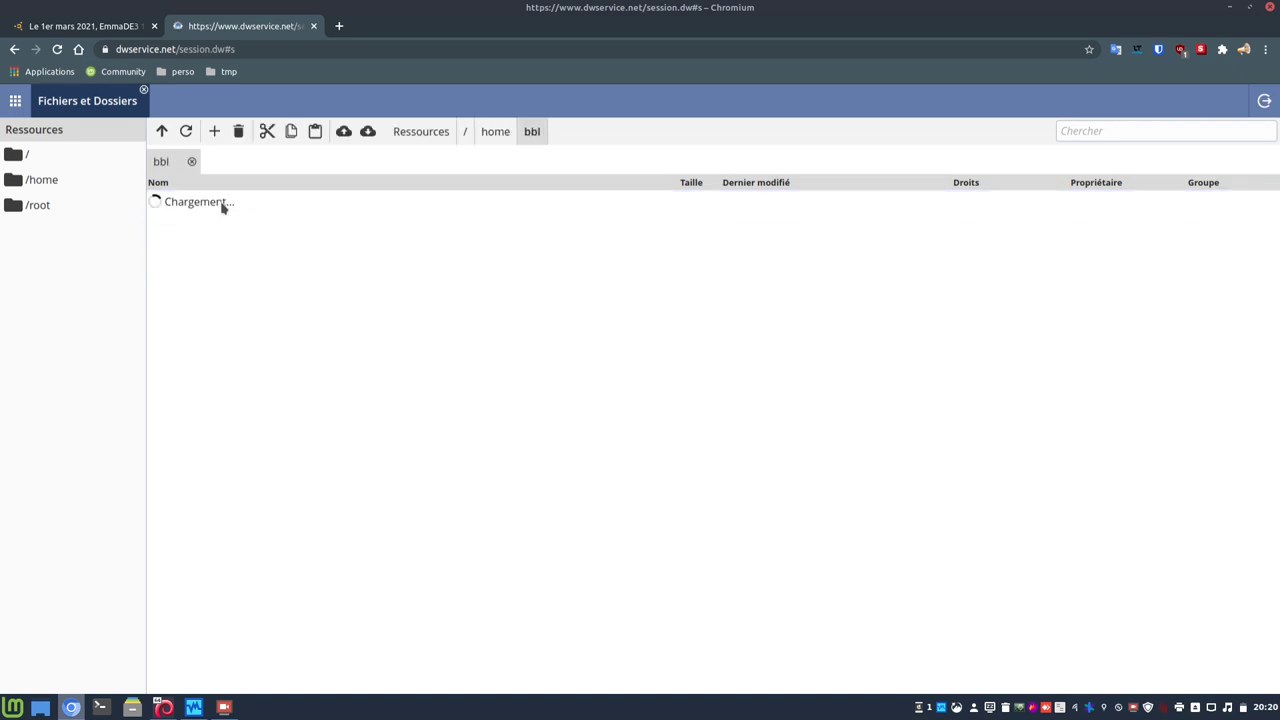
click(222, 207)
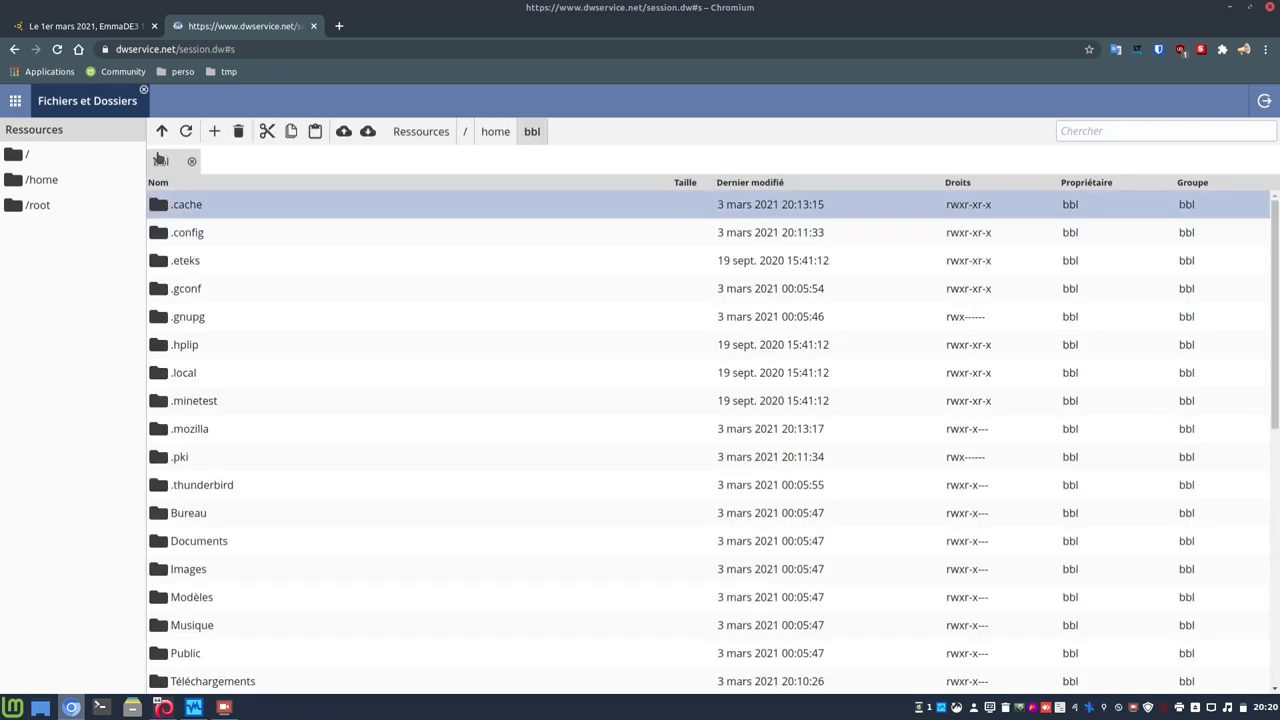
Open Editeur de texte and write "Hello ! Comment allez vous ?" in the new file
click(17, 103)
click(579, 212)
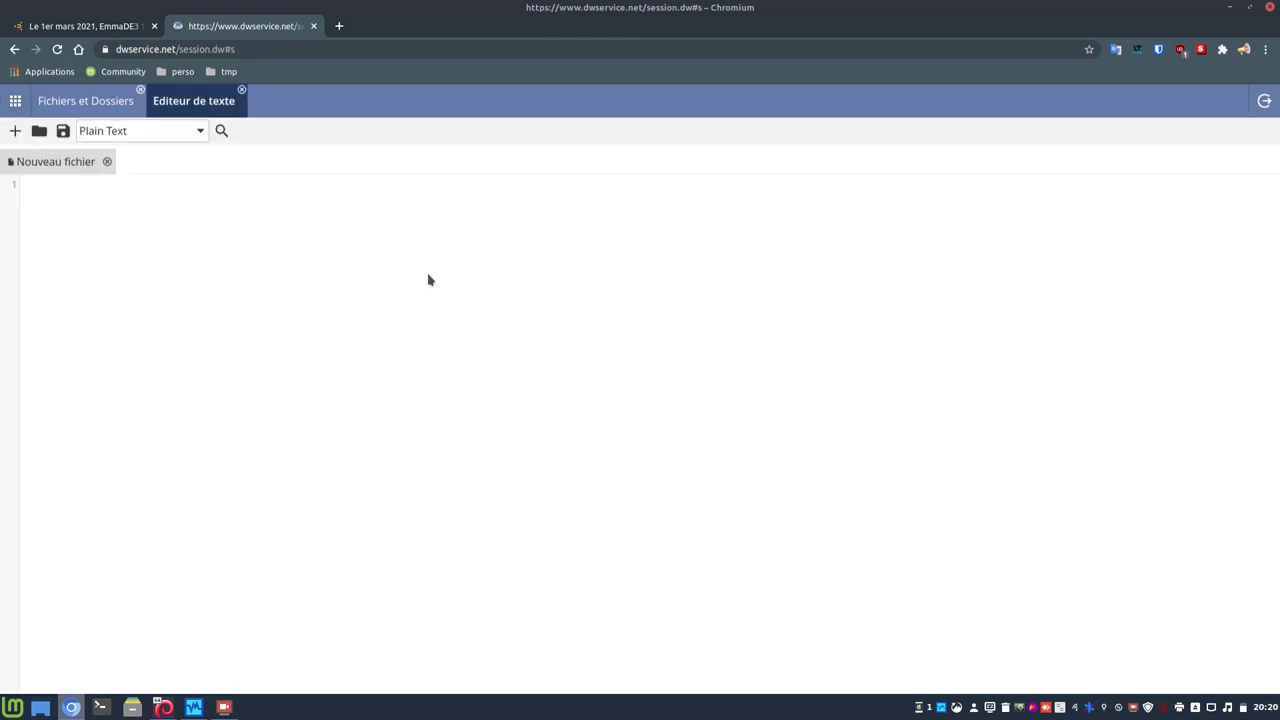
text(Hello ! Comment allez vous ?)
Open Montrer le journal, view its file chooser, and cancel without opening a log
click(14, 102)
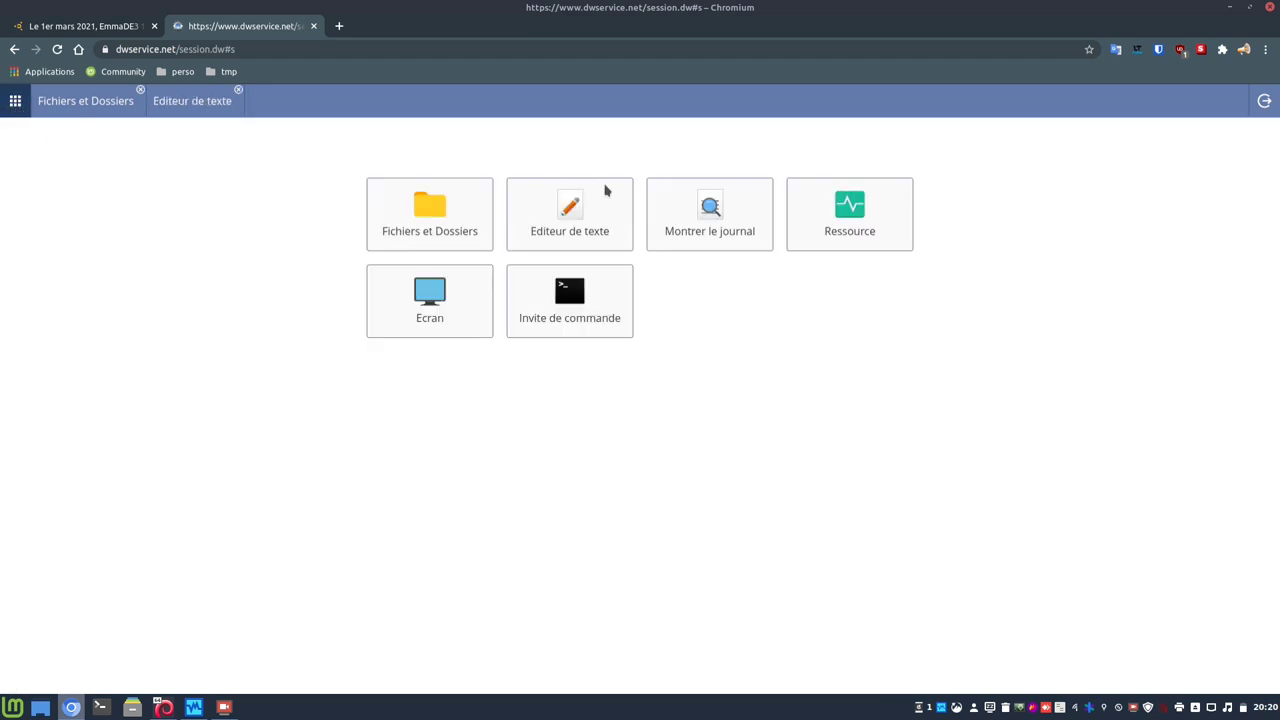
click(687, 222)
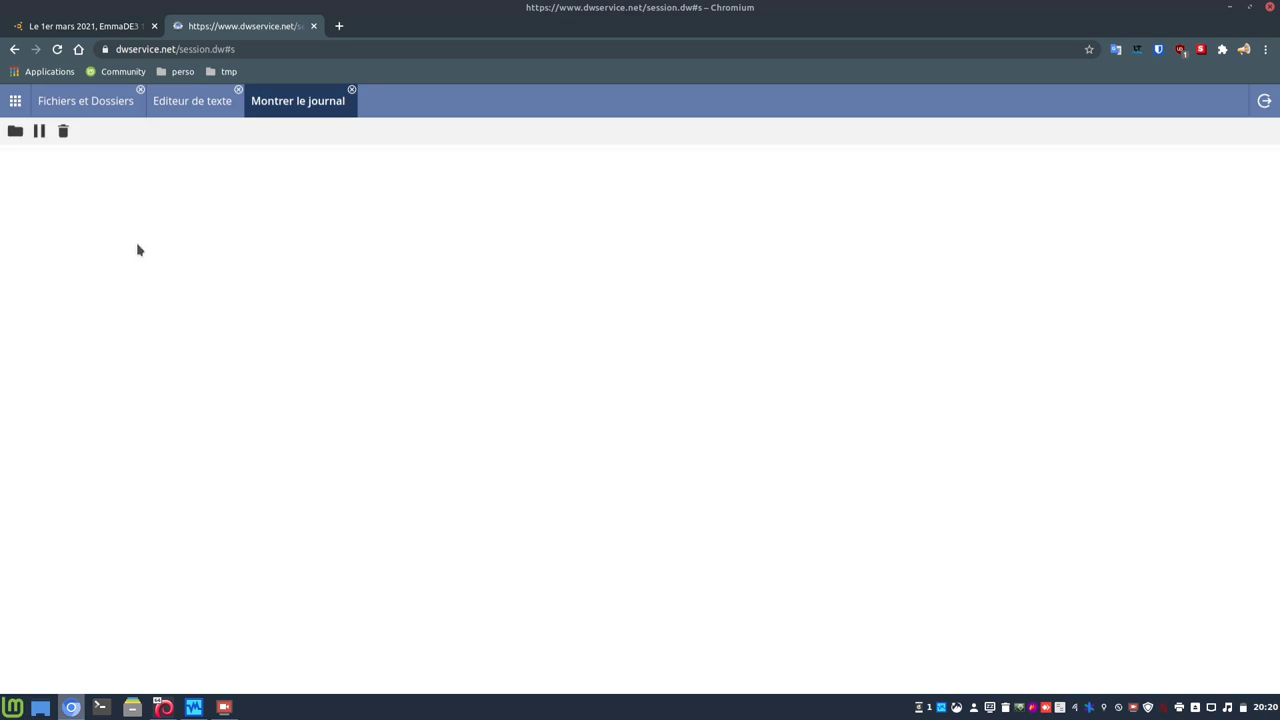
click(15, 131)
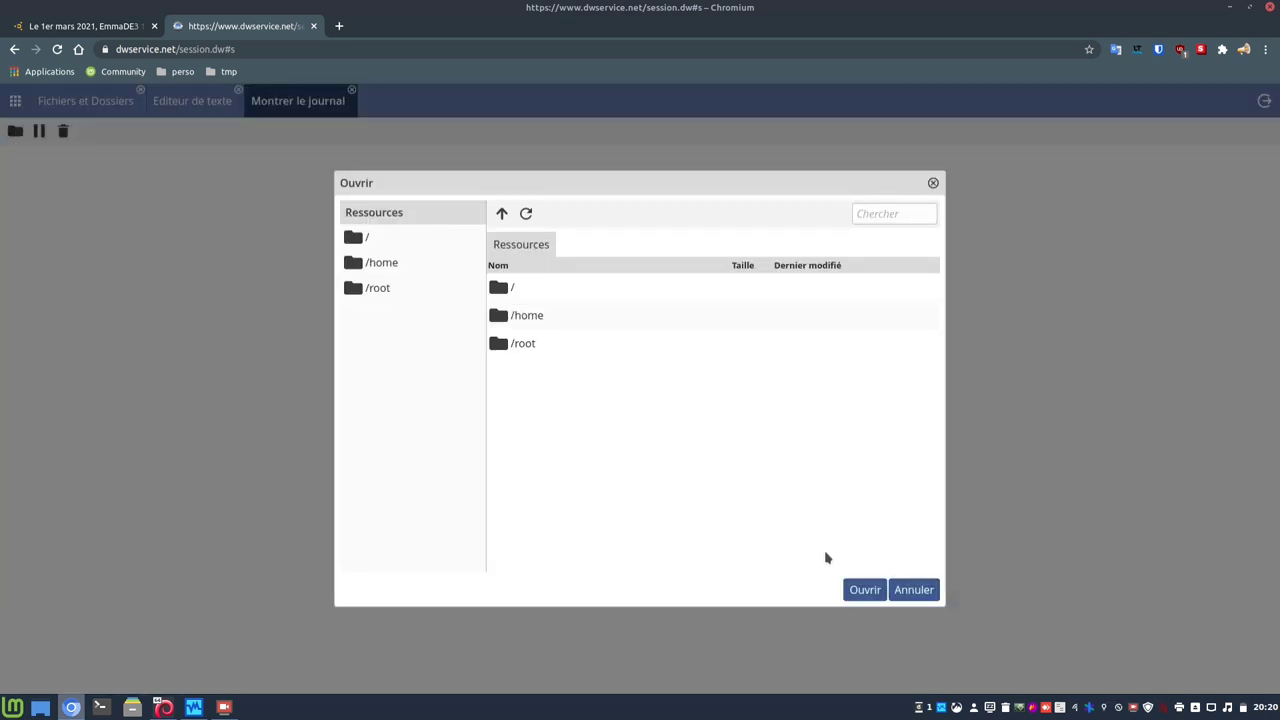
click(918, 594)
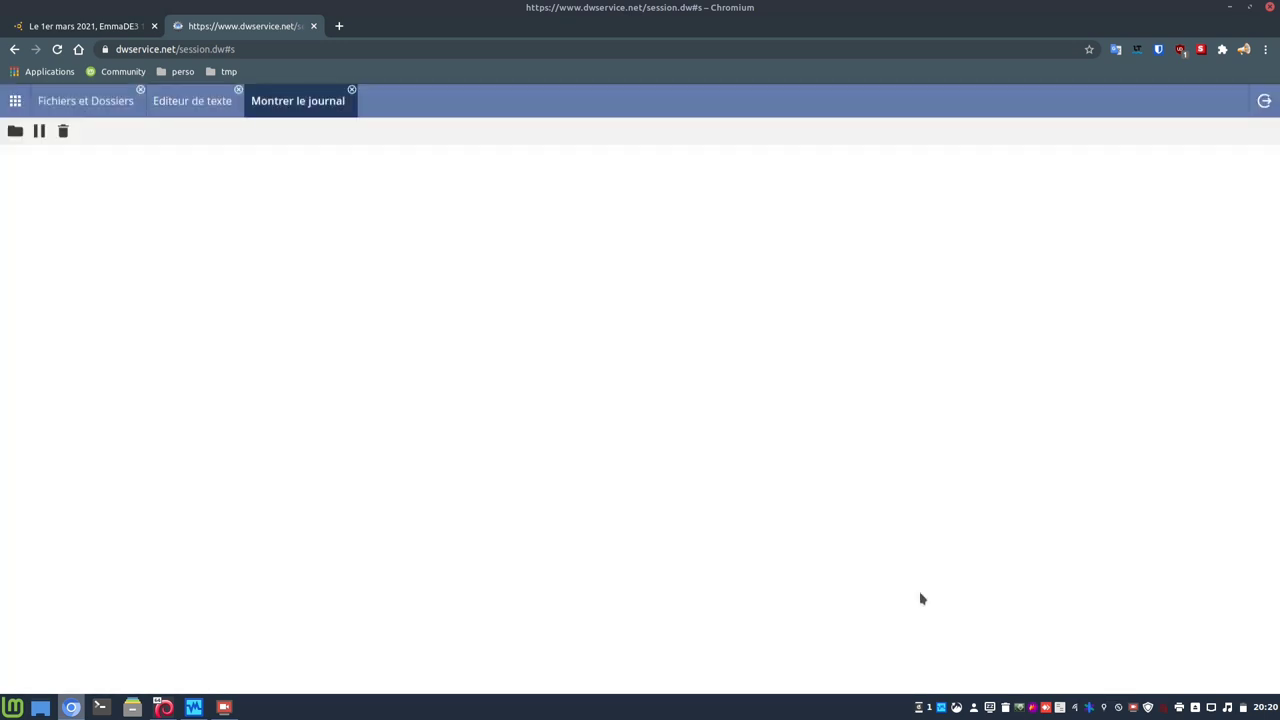
Open Ressource and examine the remote machine's Aperçu, Tâches and Services
click(15, 103)
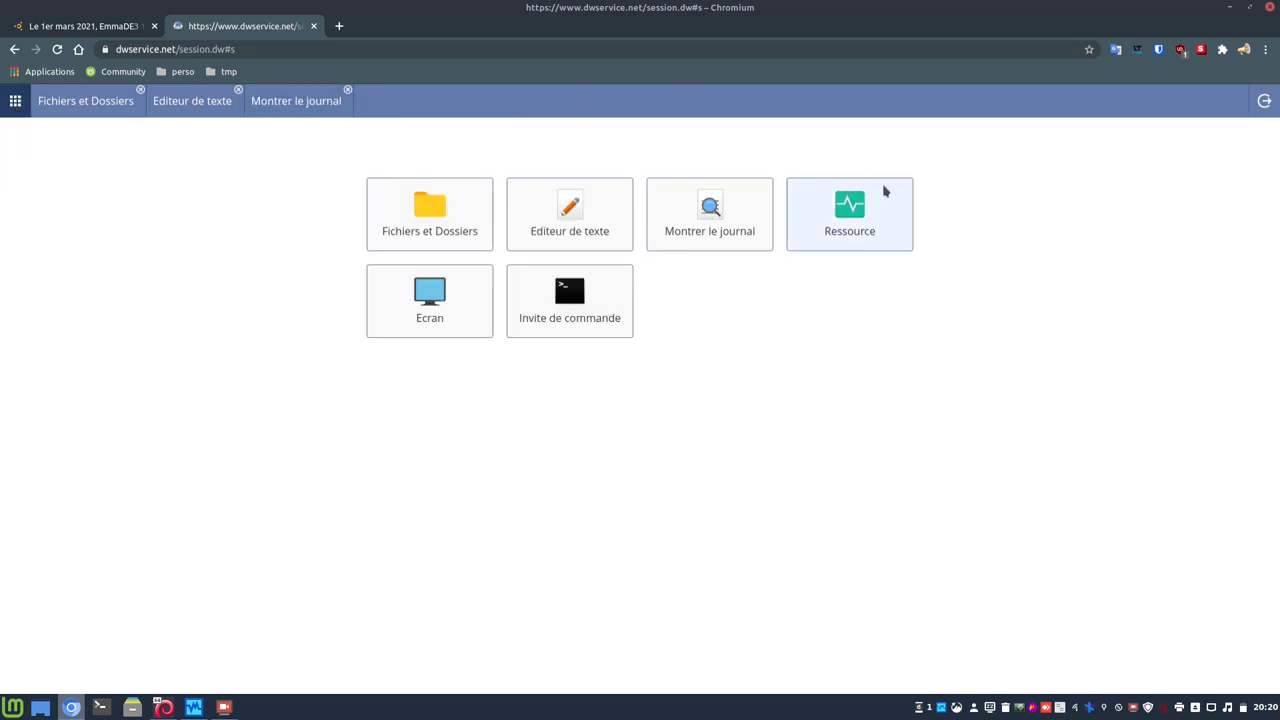
click(852, 210)
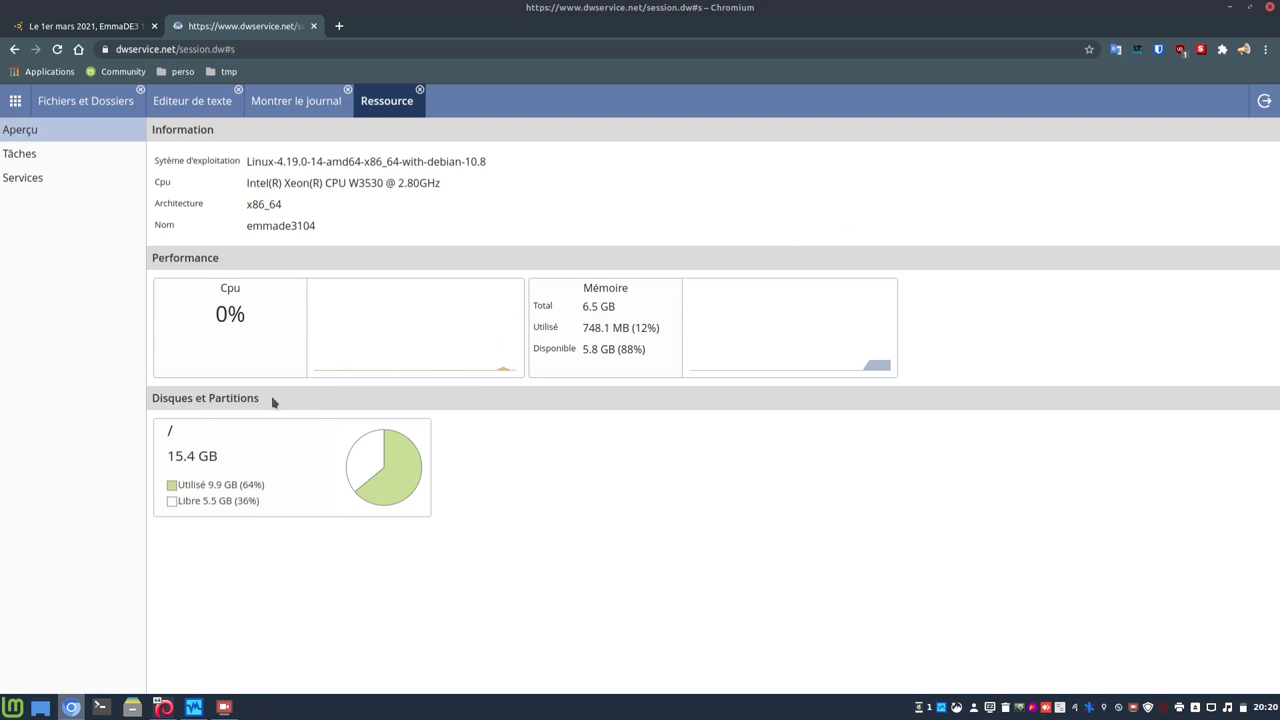
click(50, 158)
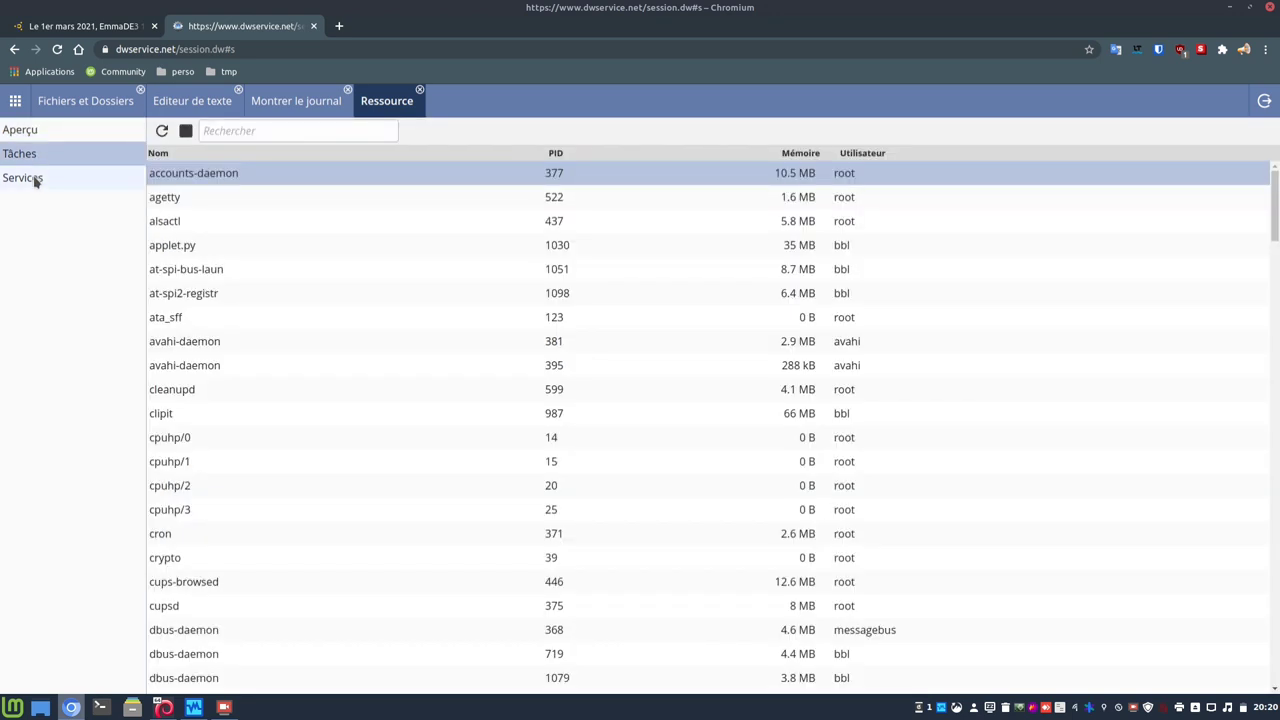
click(35, 179)
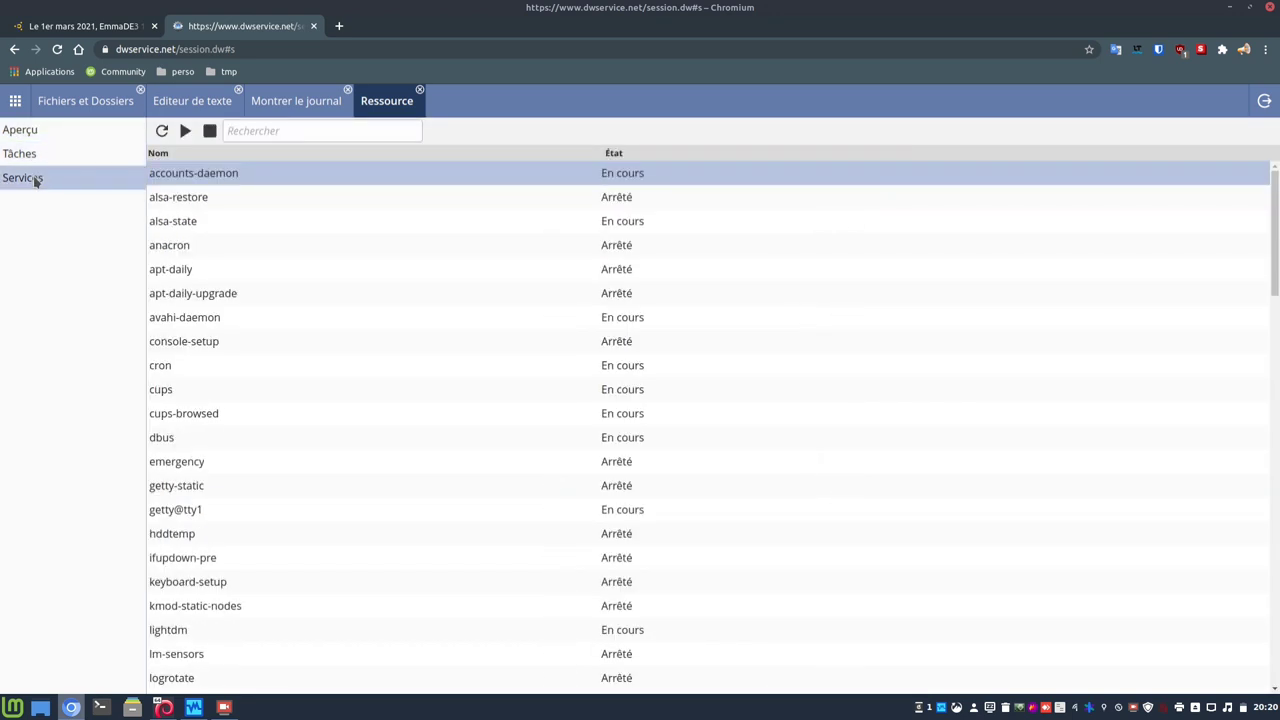
click(14, 128)
Open Ecran to control the remote desktop and show it in full screen
click(15, 102)
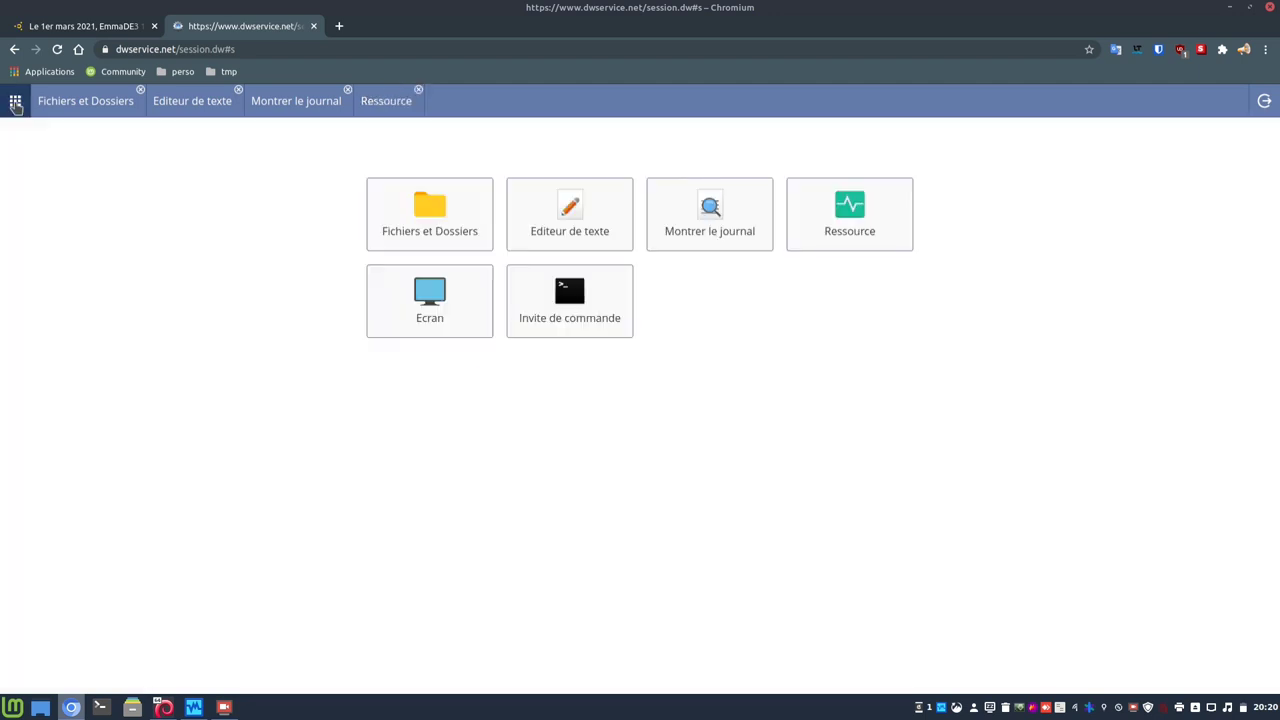
click(428, 304)
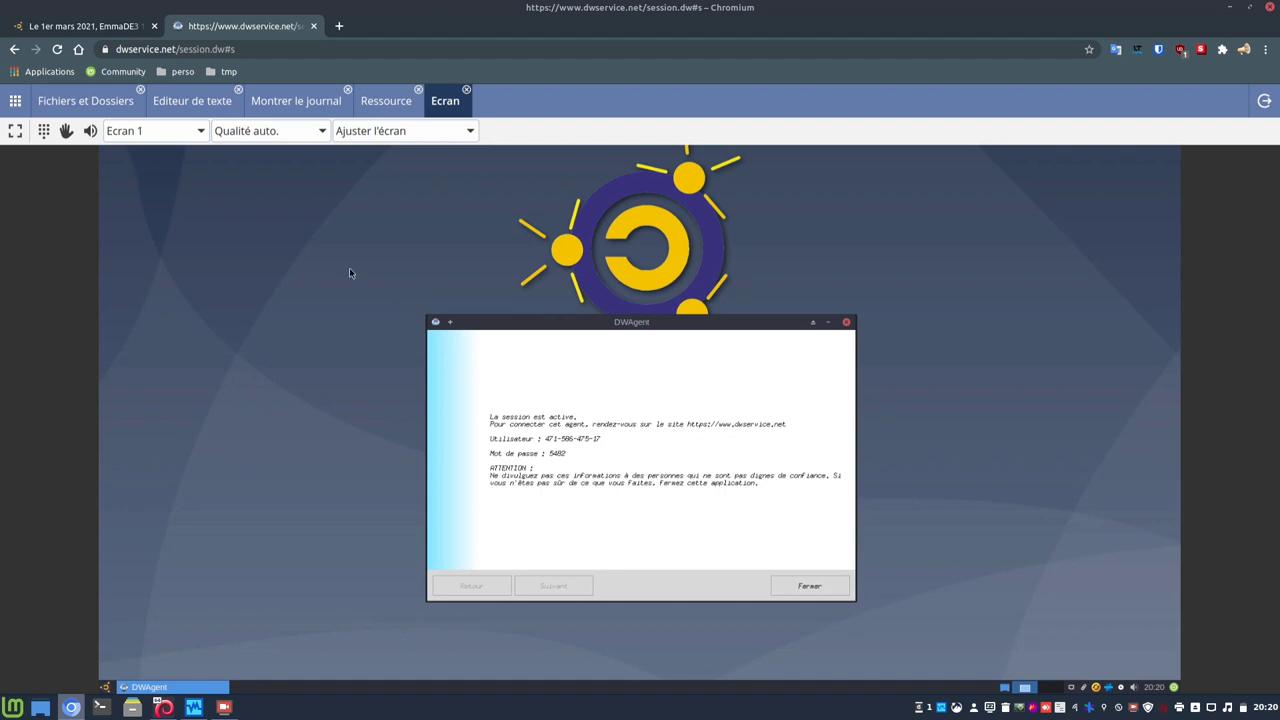
click(15, 131)
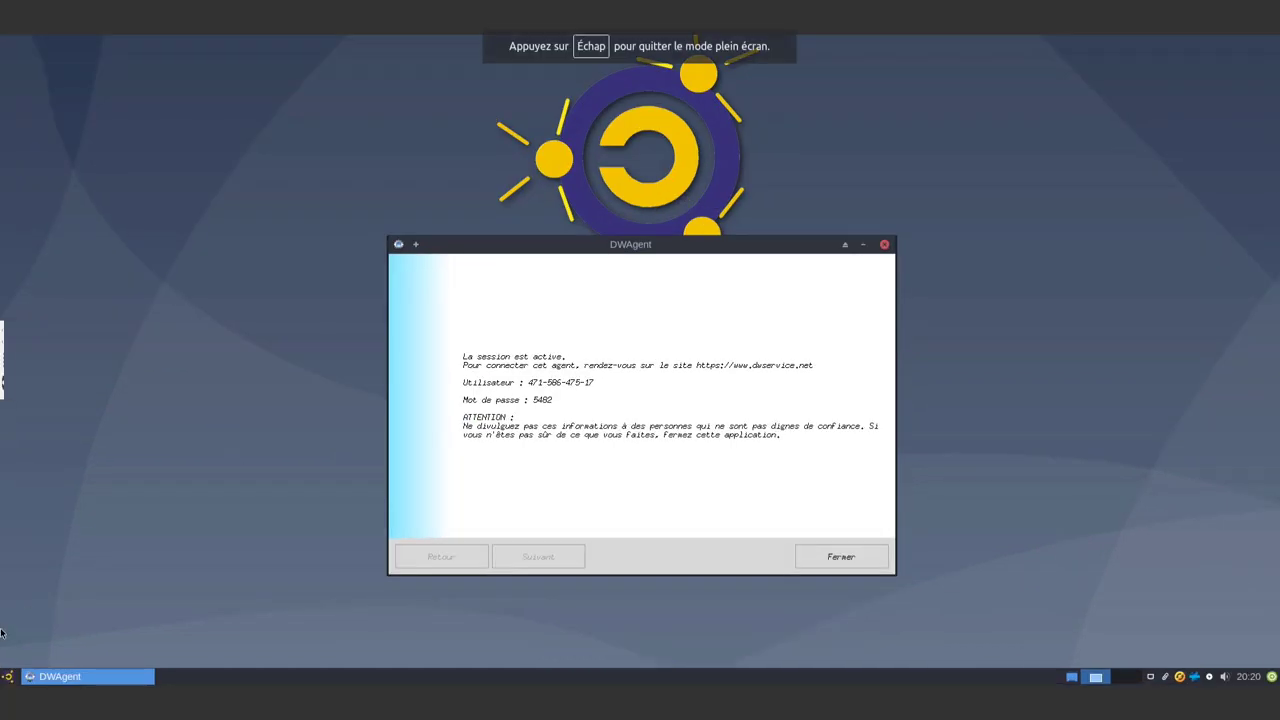
Launch LibreOffice on the remote desktop, move its window toward the centre, and create a blank Writer document
click(8, 677)
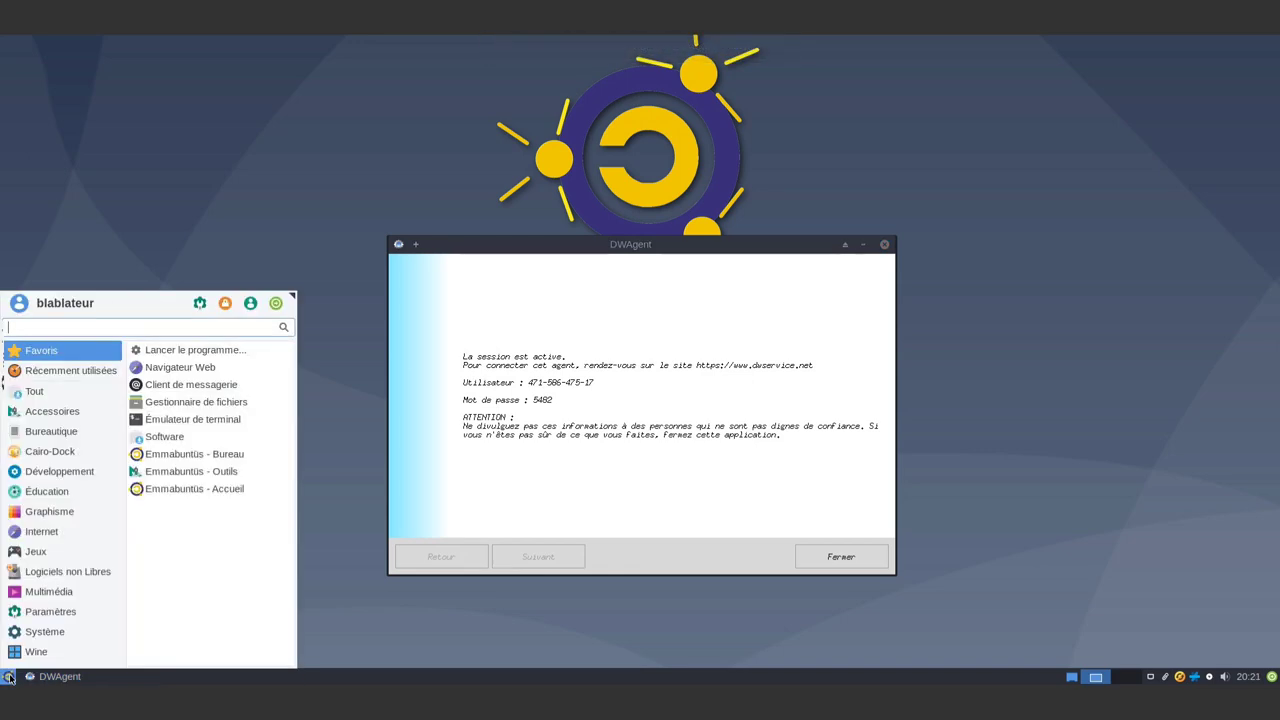
click(52, 432)
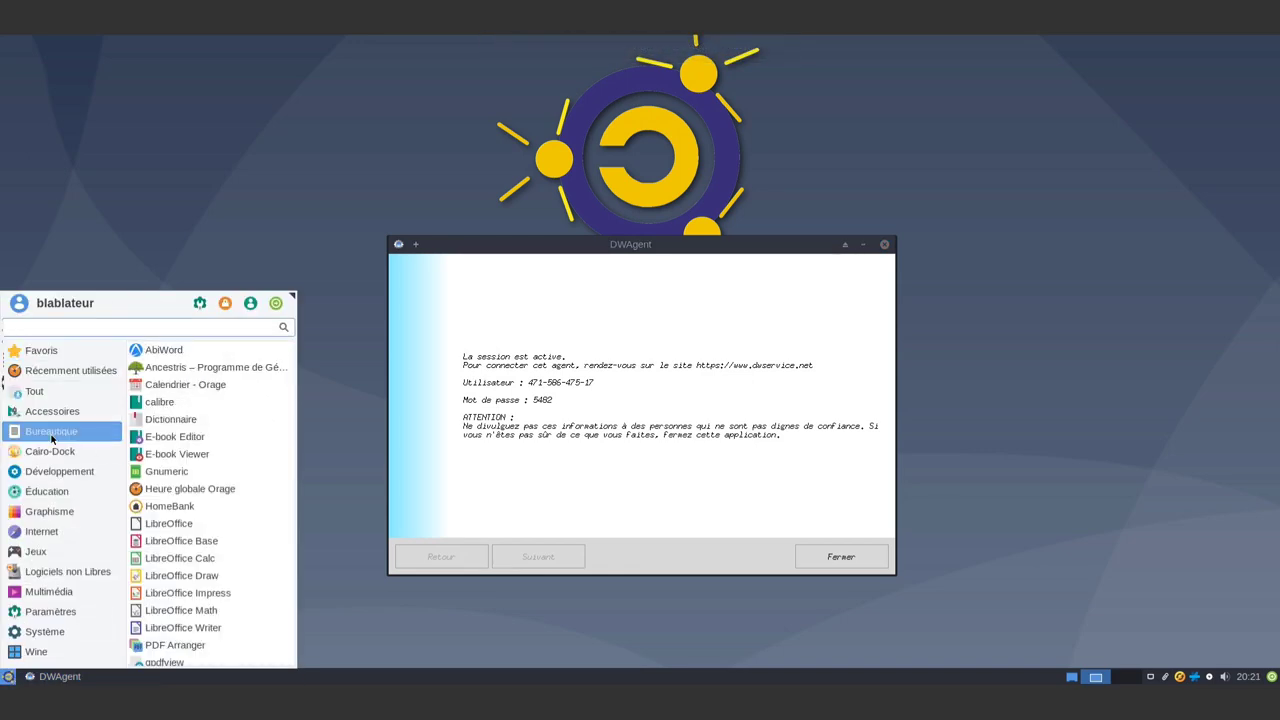
click(171, 529)
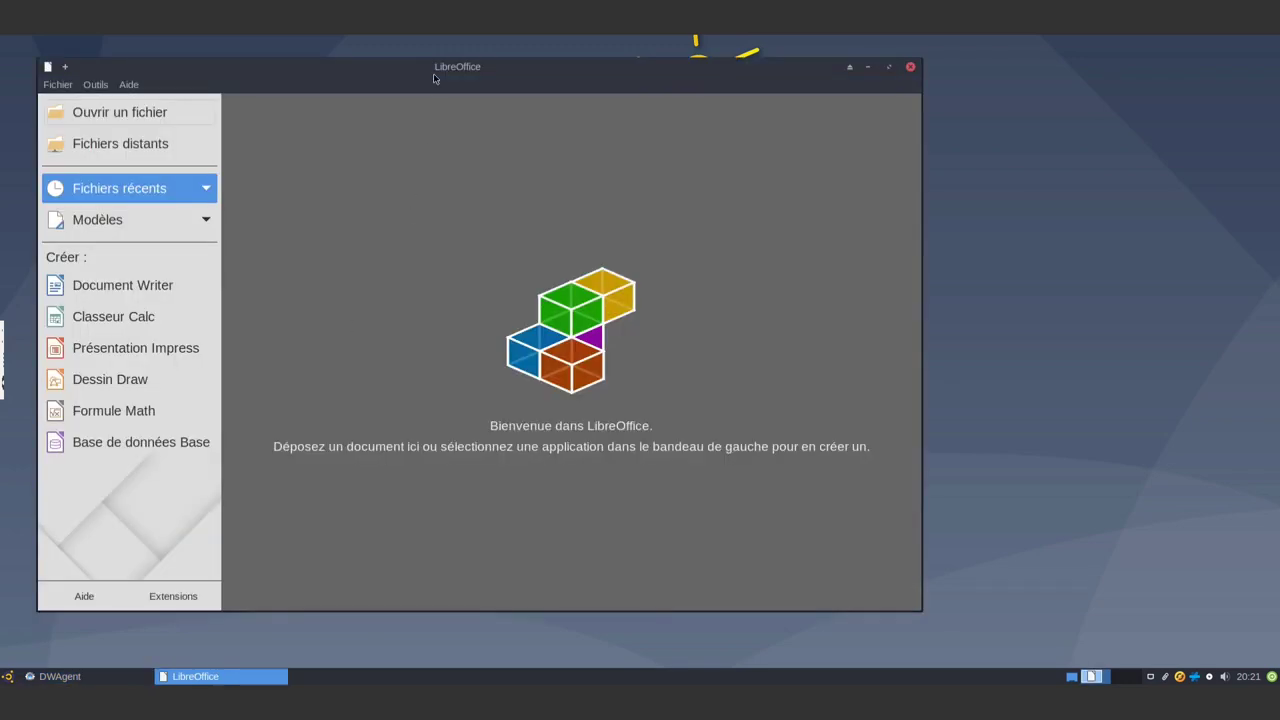
drag(452, 69, 617, 79)
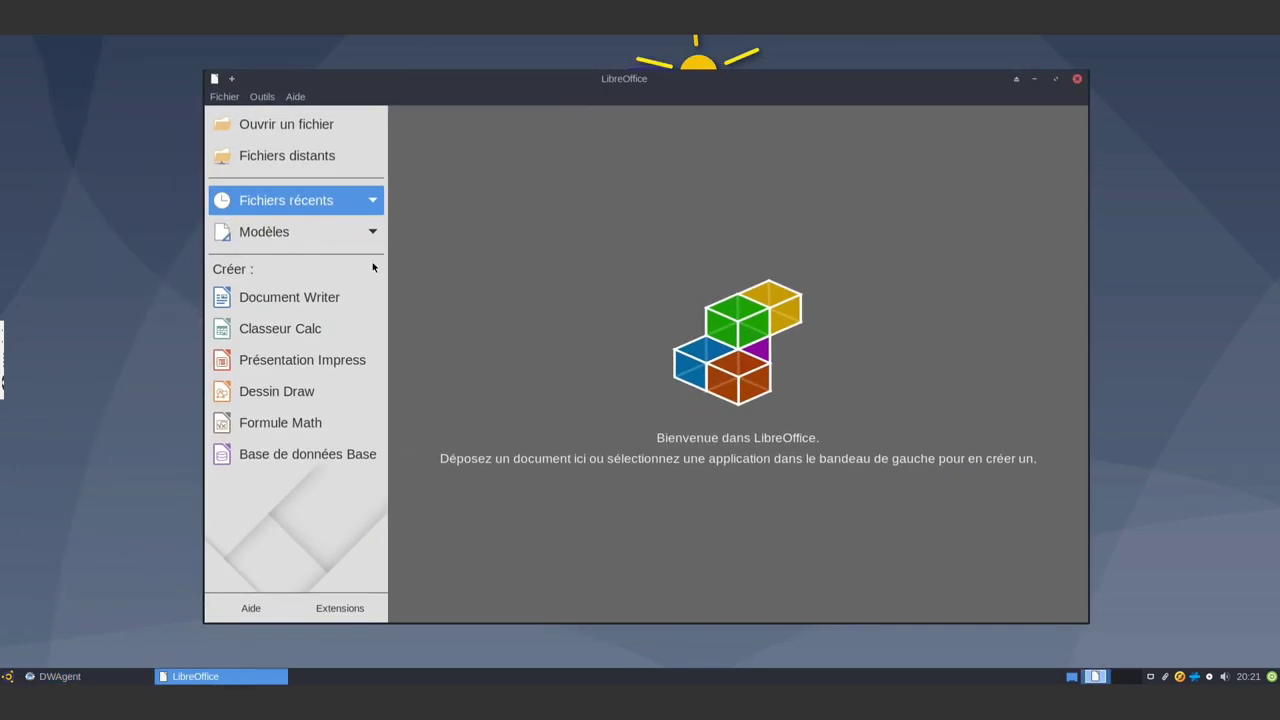
click(326, 299)
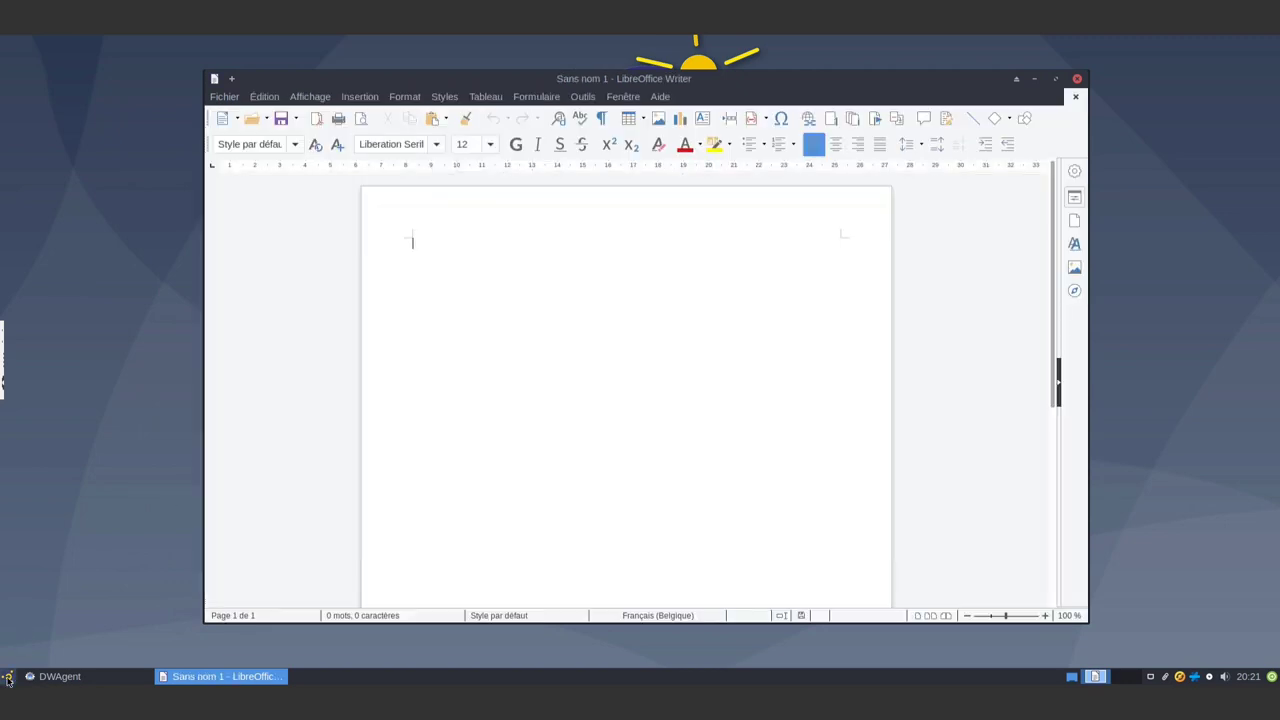
Launch the GIMP image editor from the Graphisme applications on the remote desktop
click(7, 677)
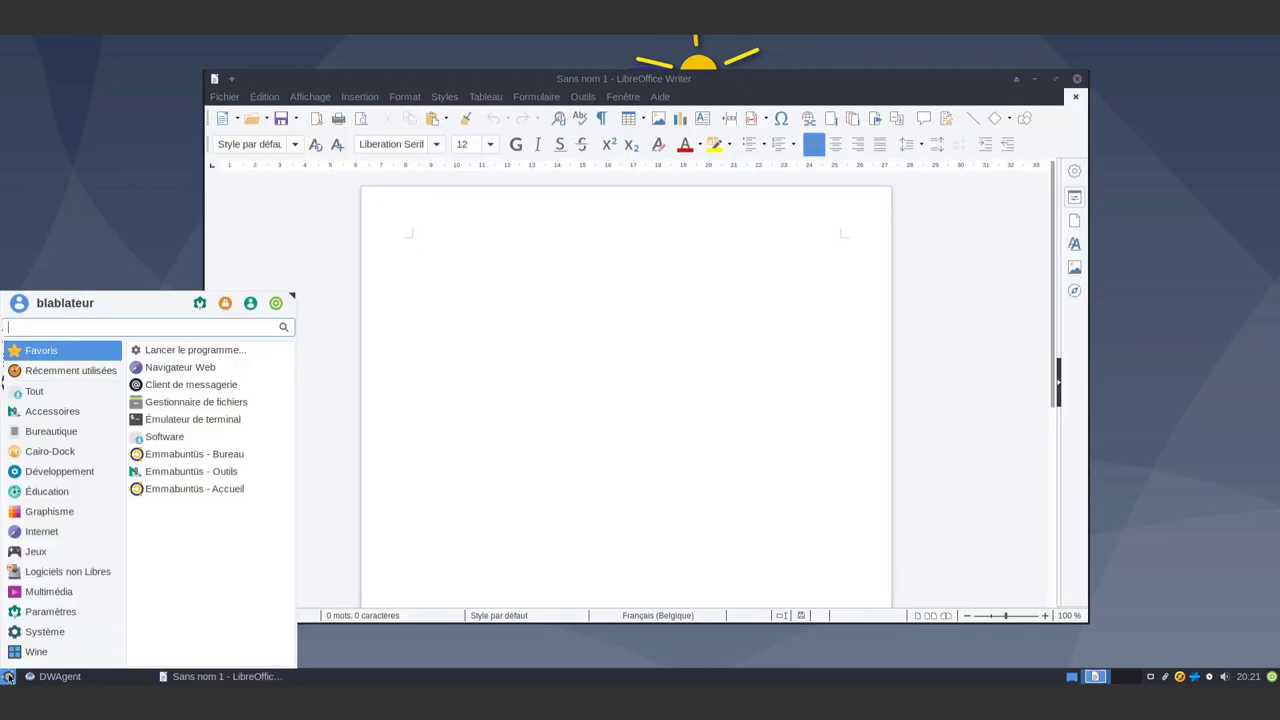
click(72, 514)
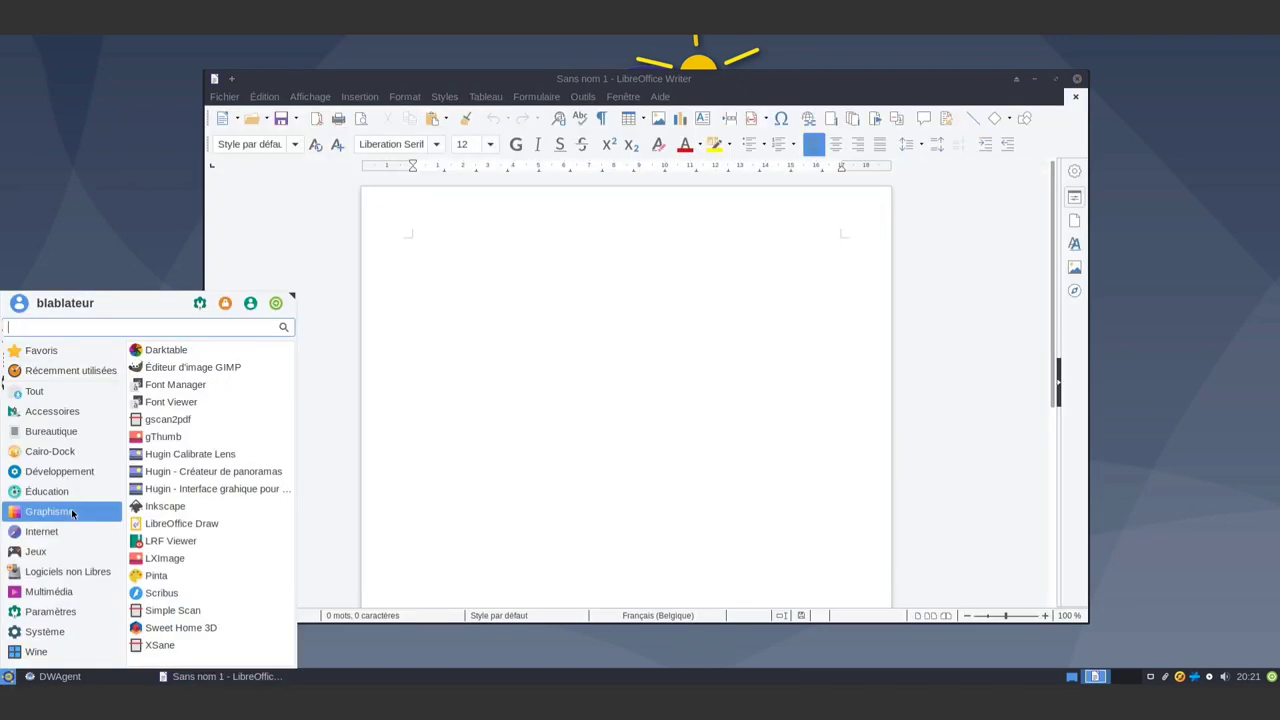
click(242, 368)
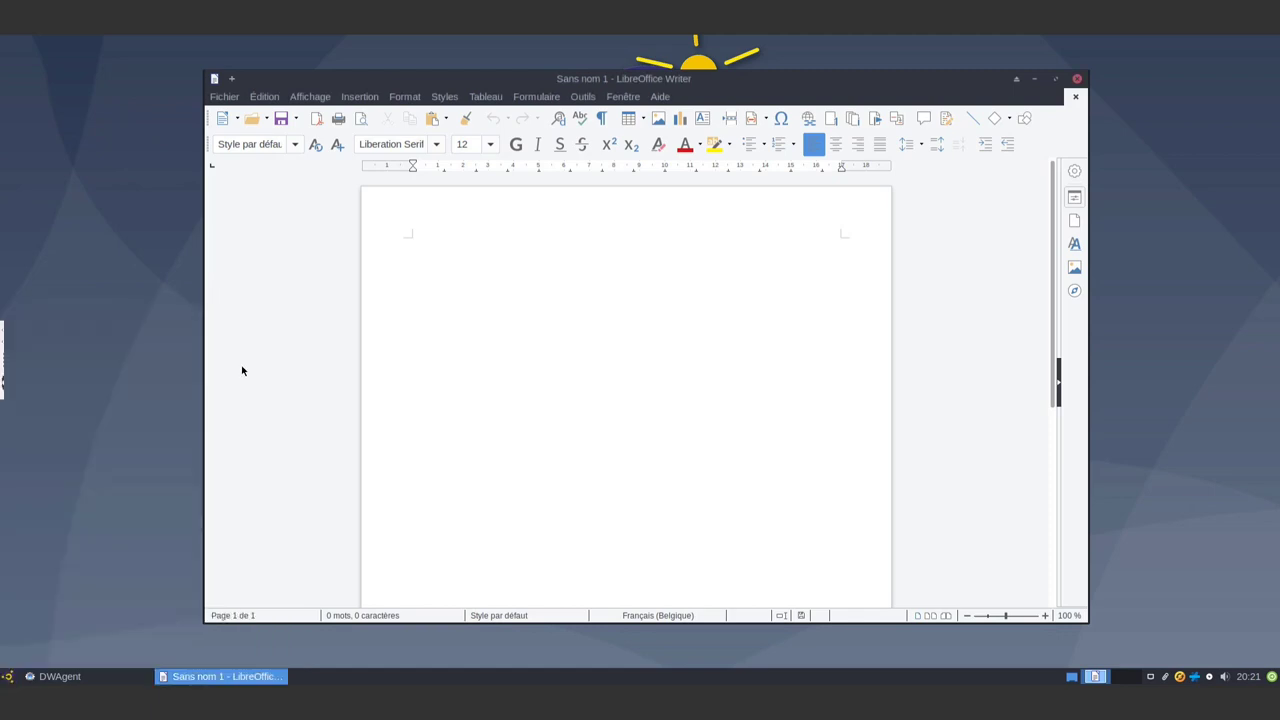